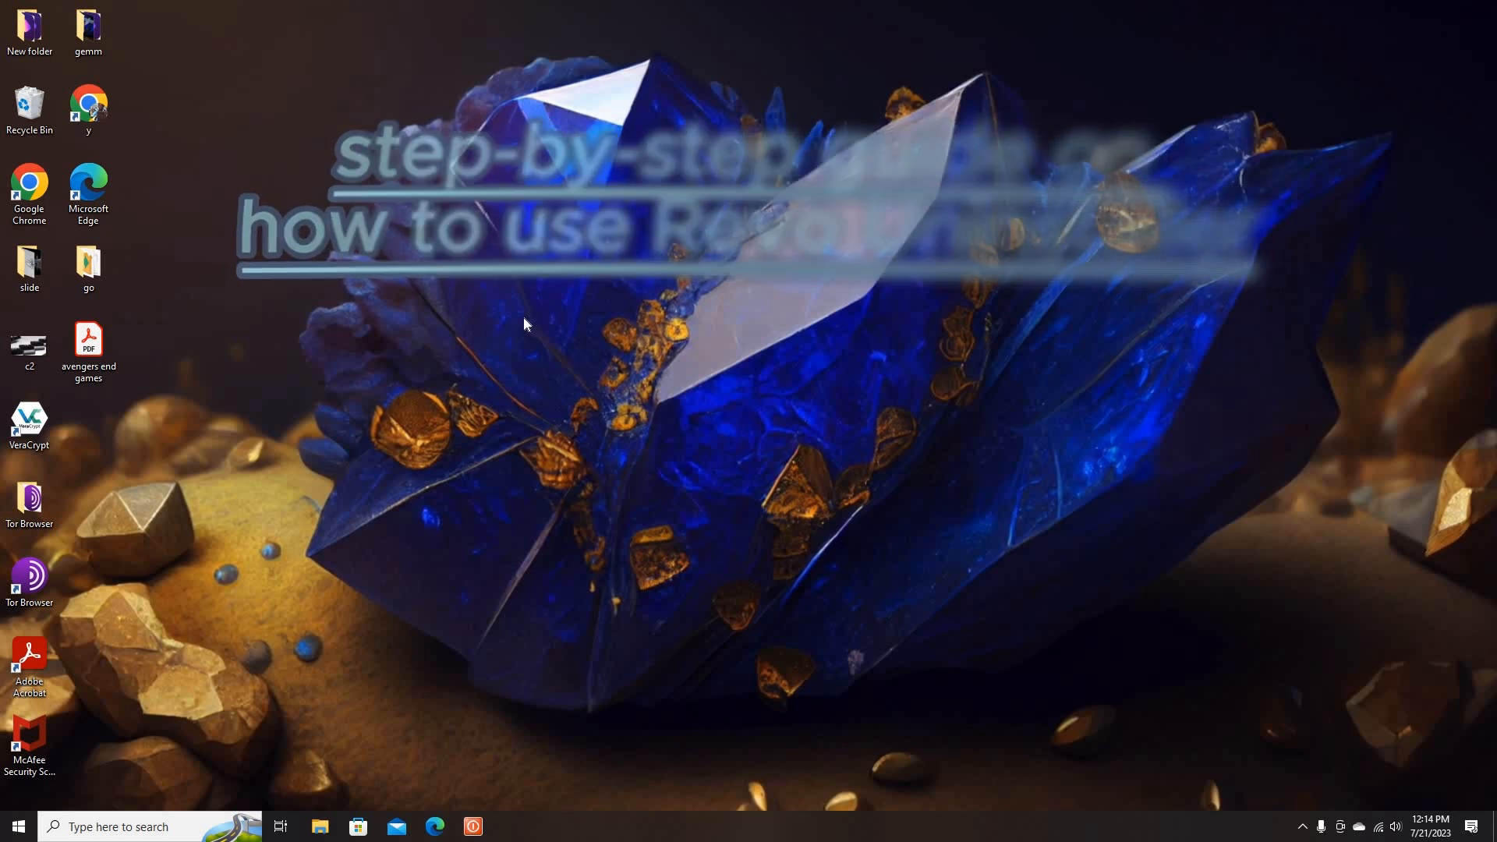
Open Google Chrome, go to the Revo Uninstaller website, dismiss the licence offer and download the Freeware edition
double_click(96, 116)
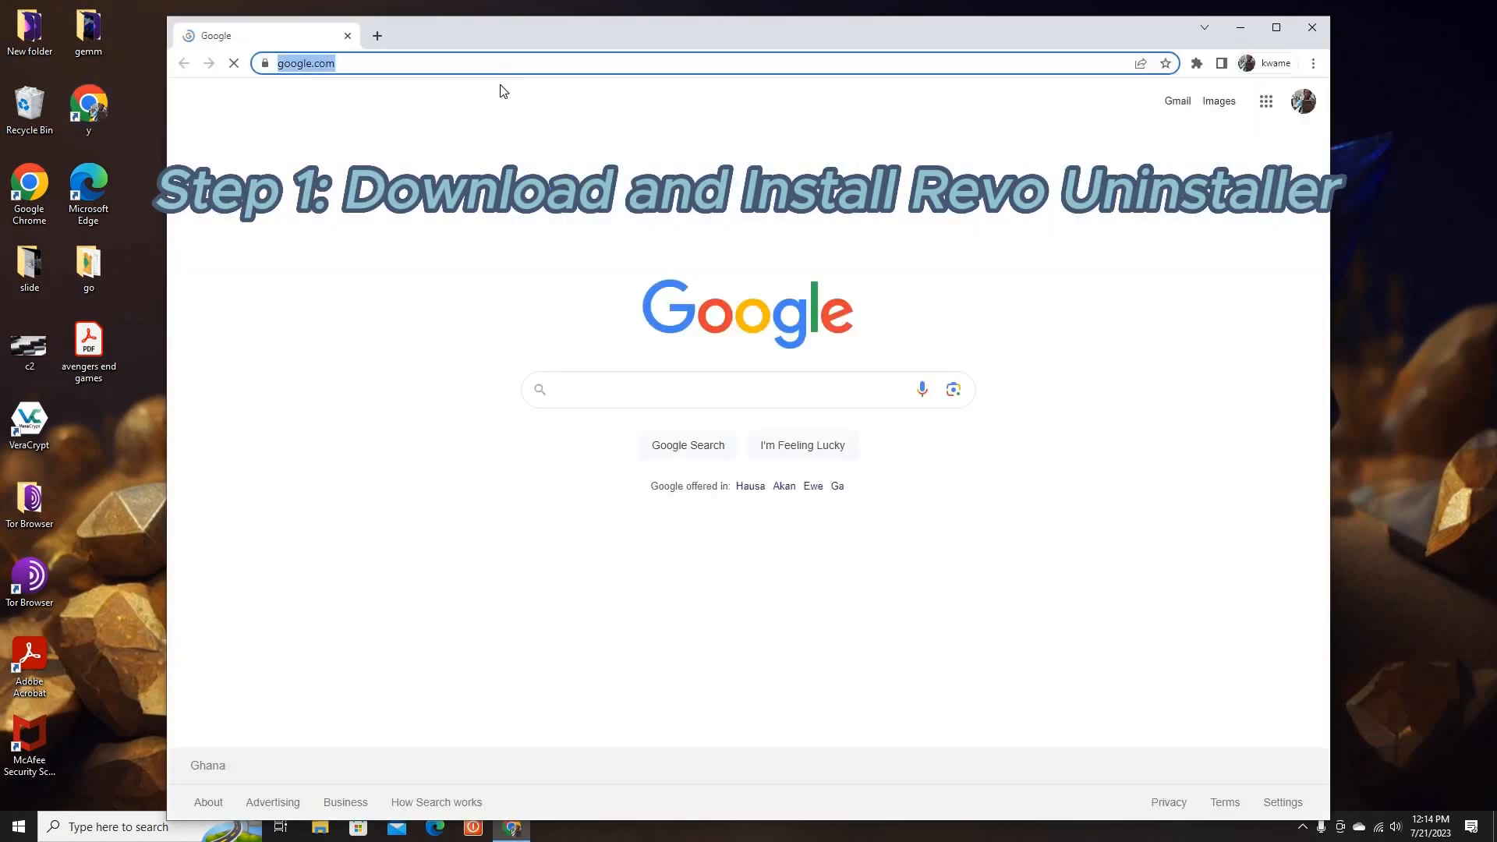
text(revo)
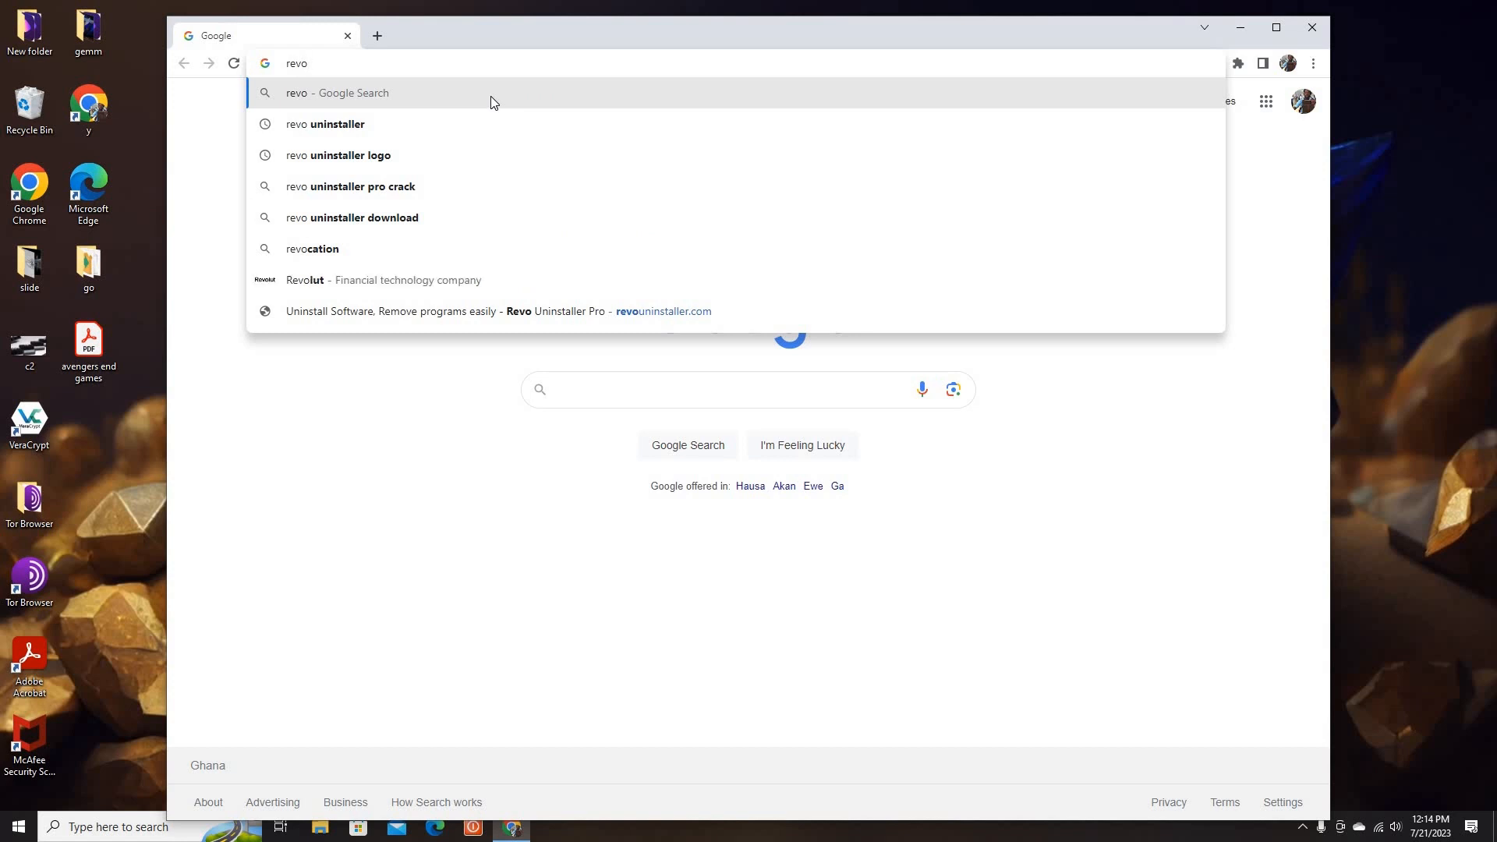
click(478, 122)
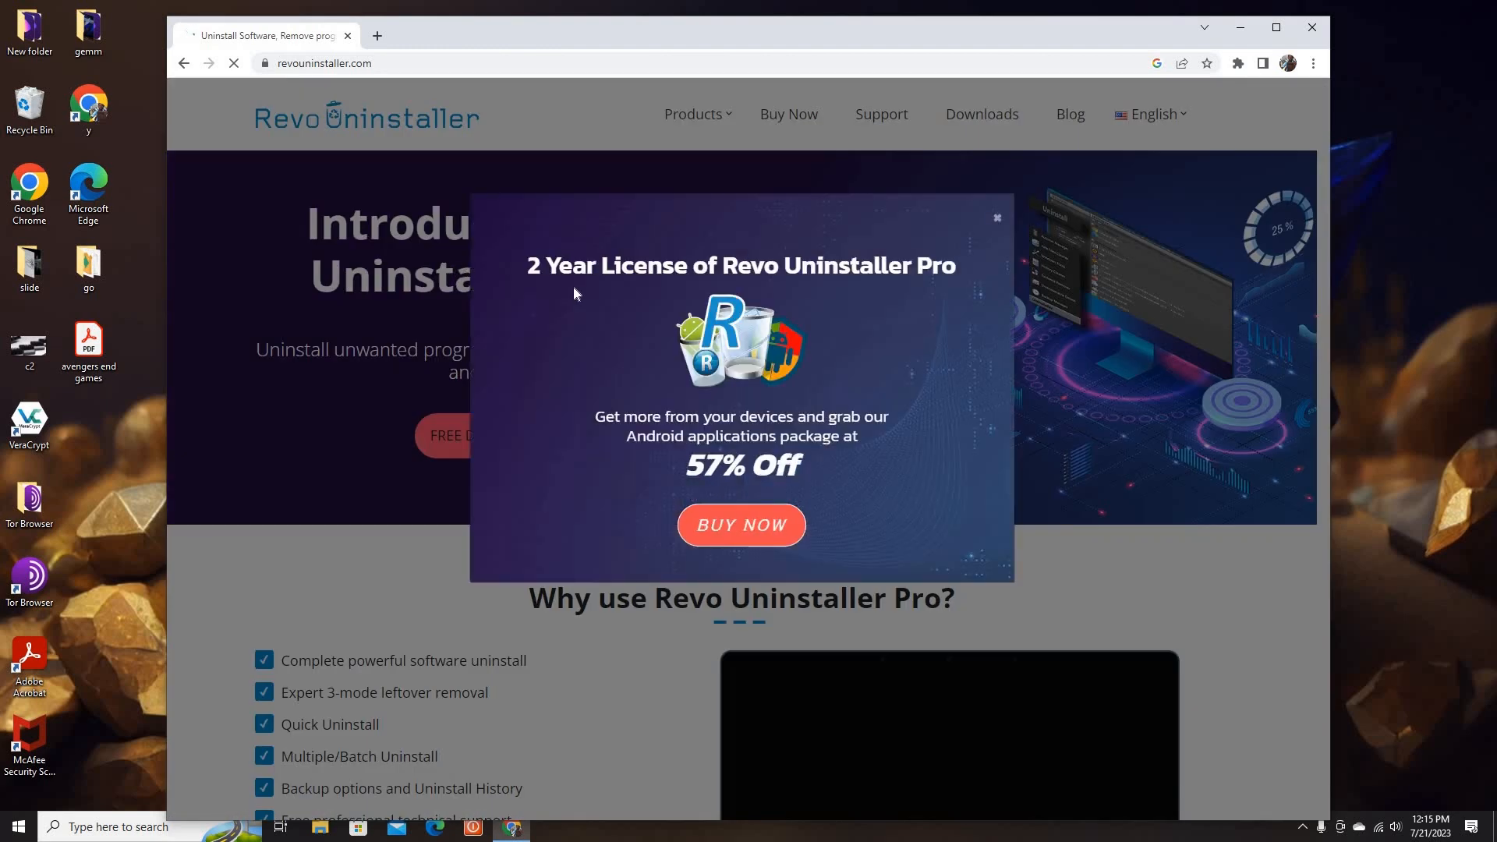
click(997, 218)
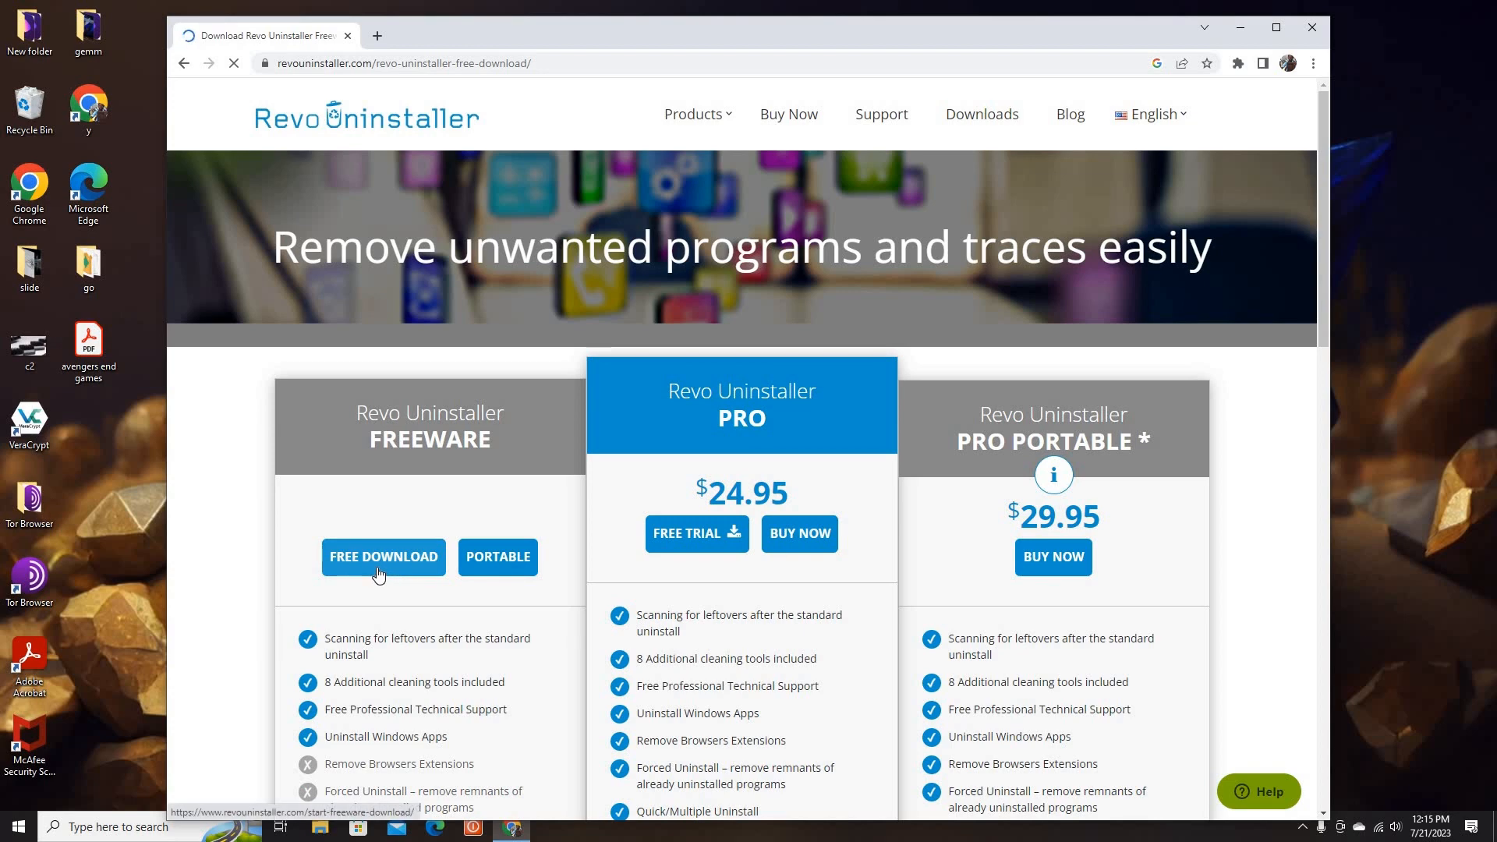
click(387, 567)
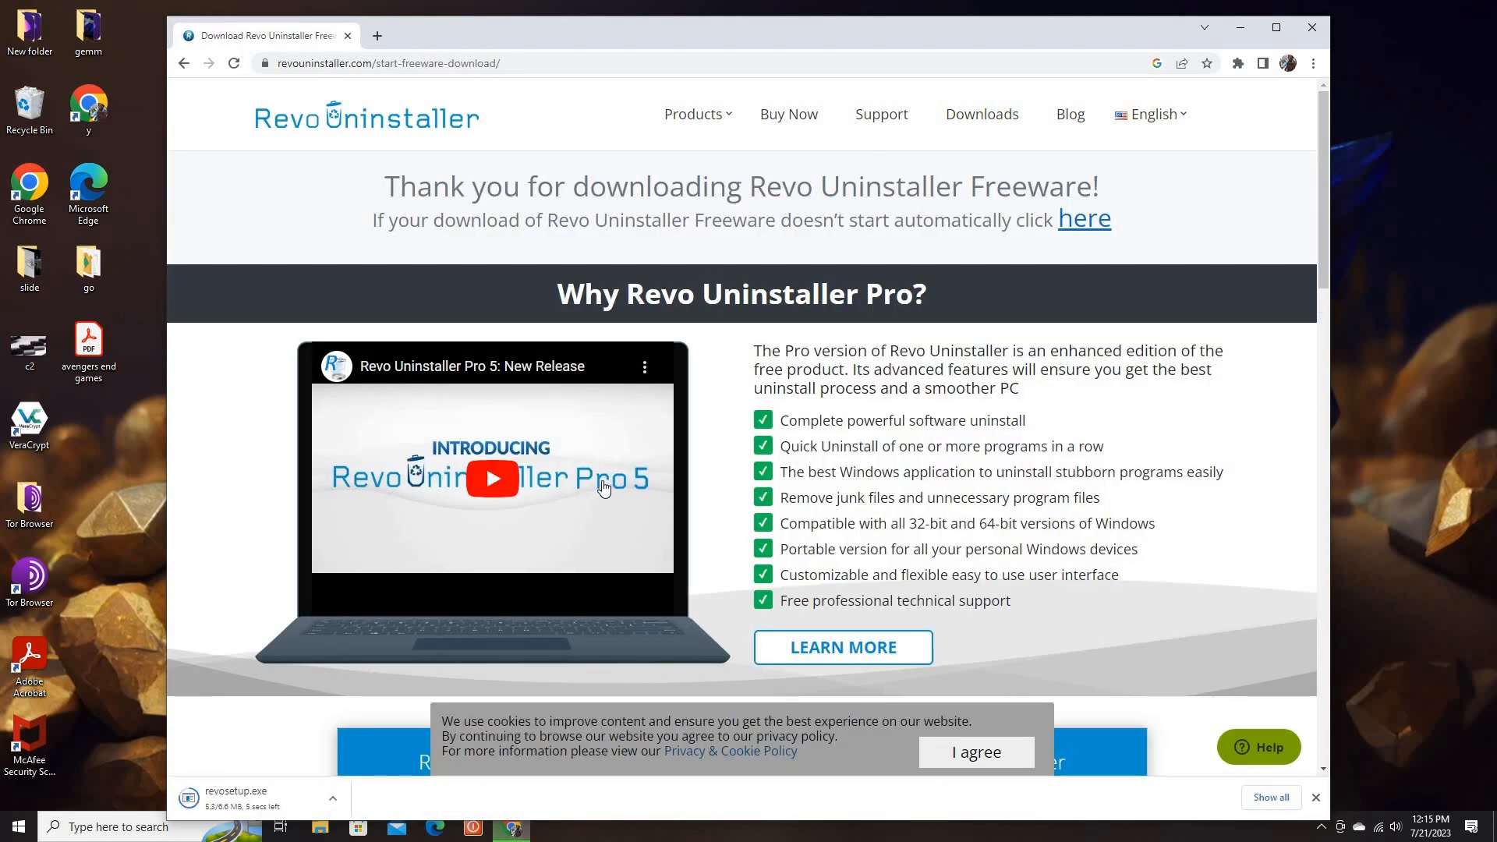
Open the downloaded revosetup.exe, allow it to run and choose English as the setup language
click(334, 798)
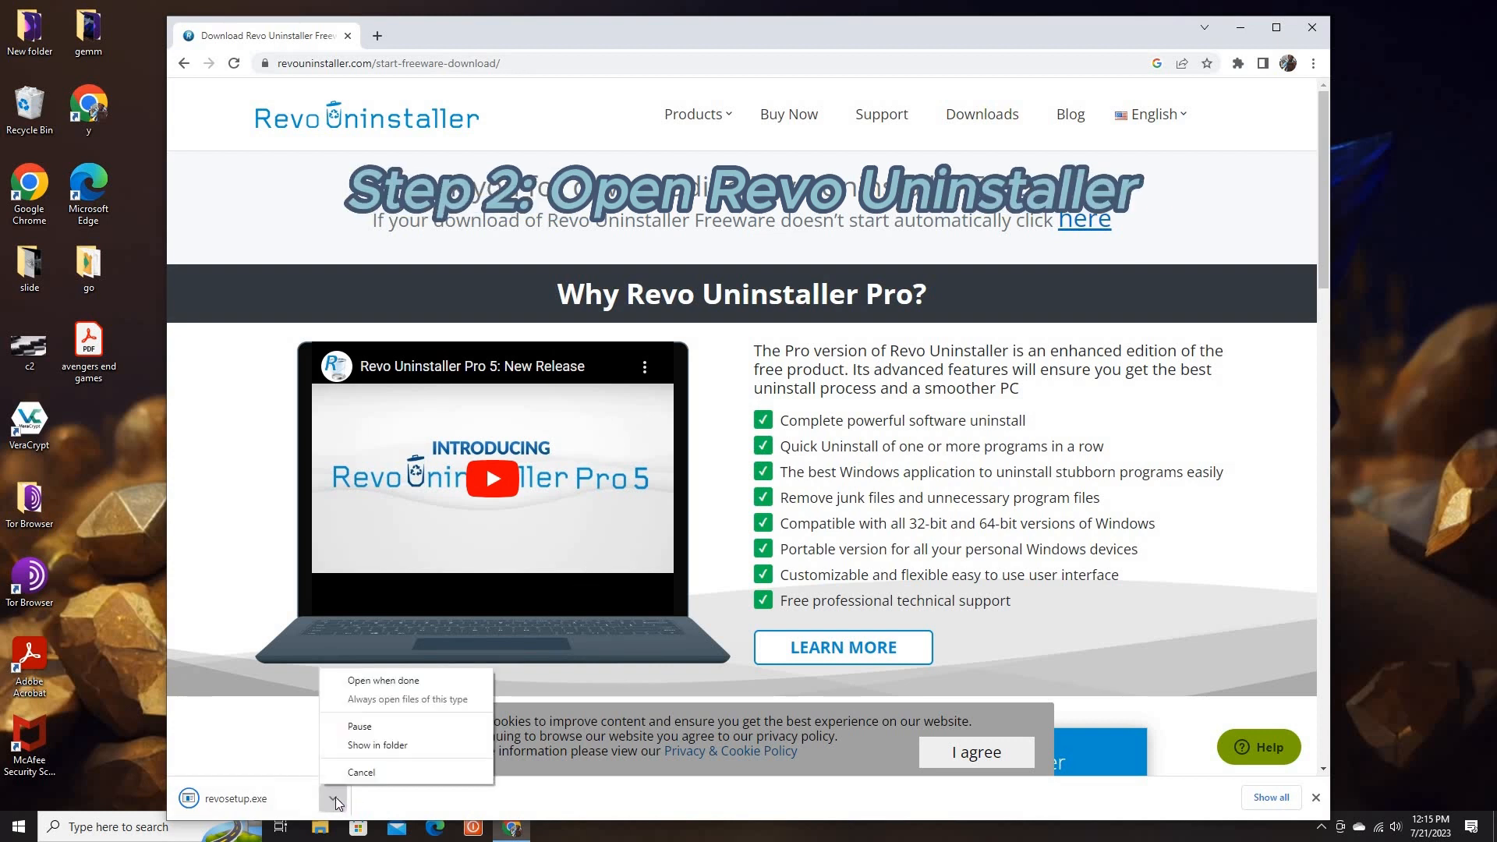
click(392, 681)
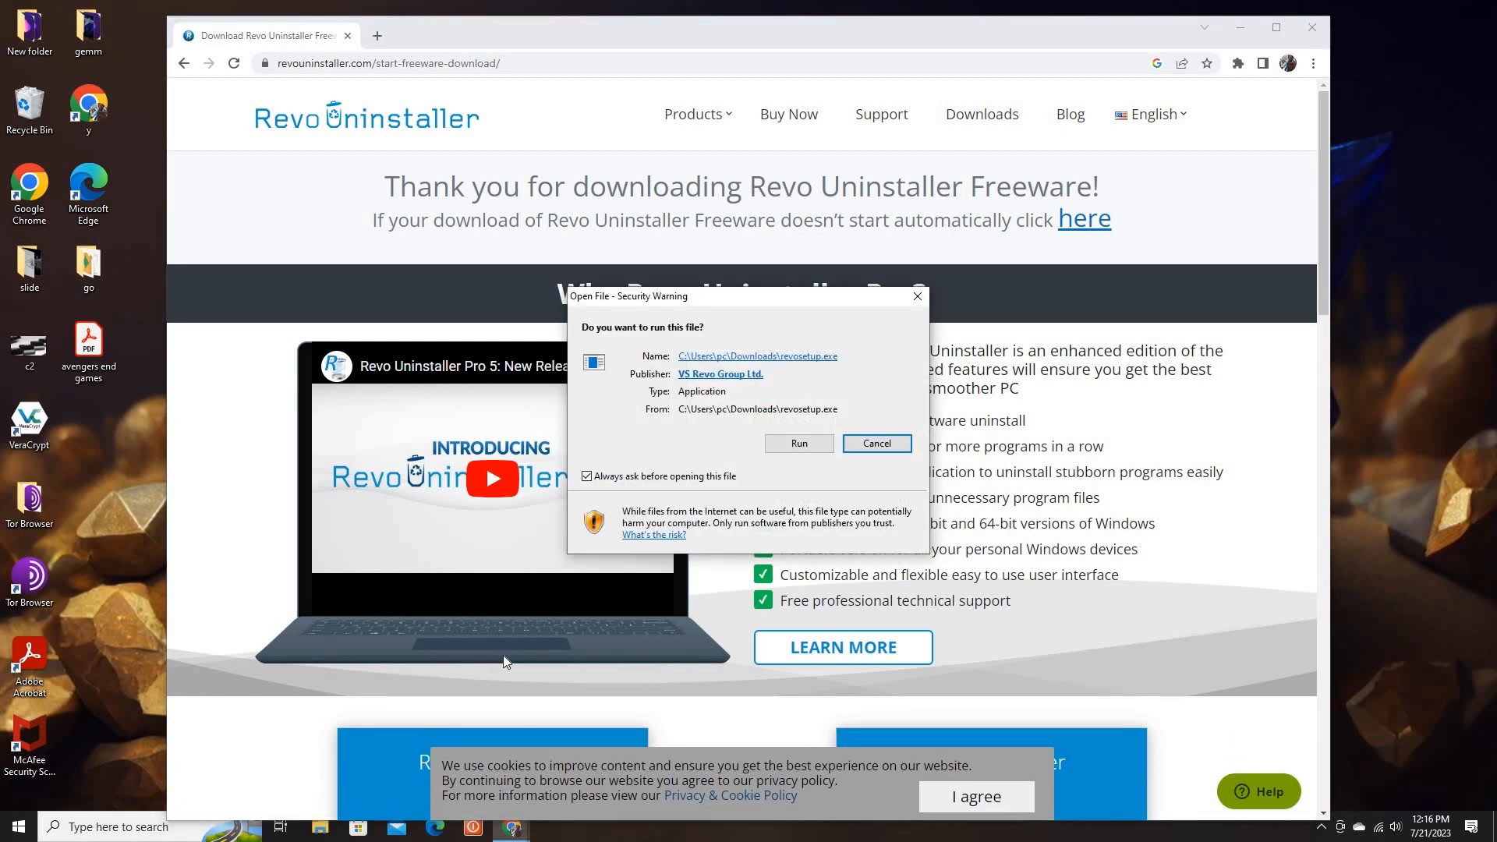
click(789, 443)
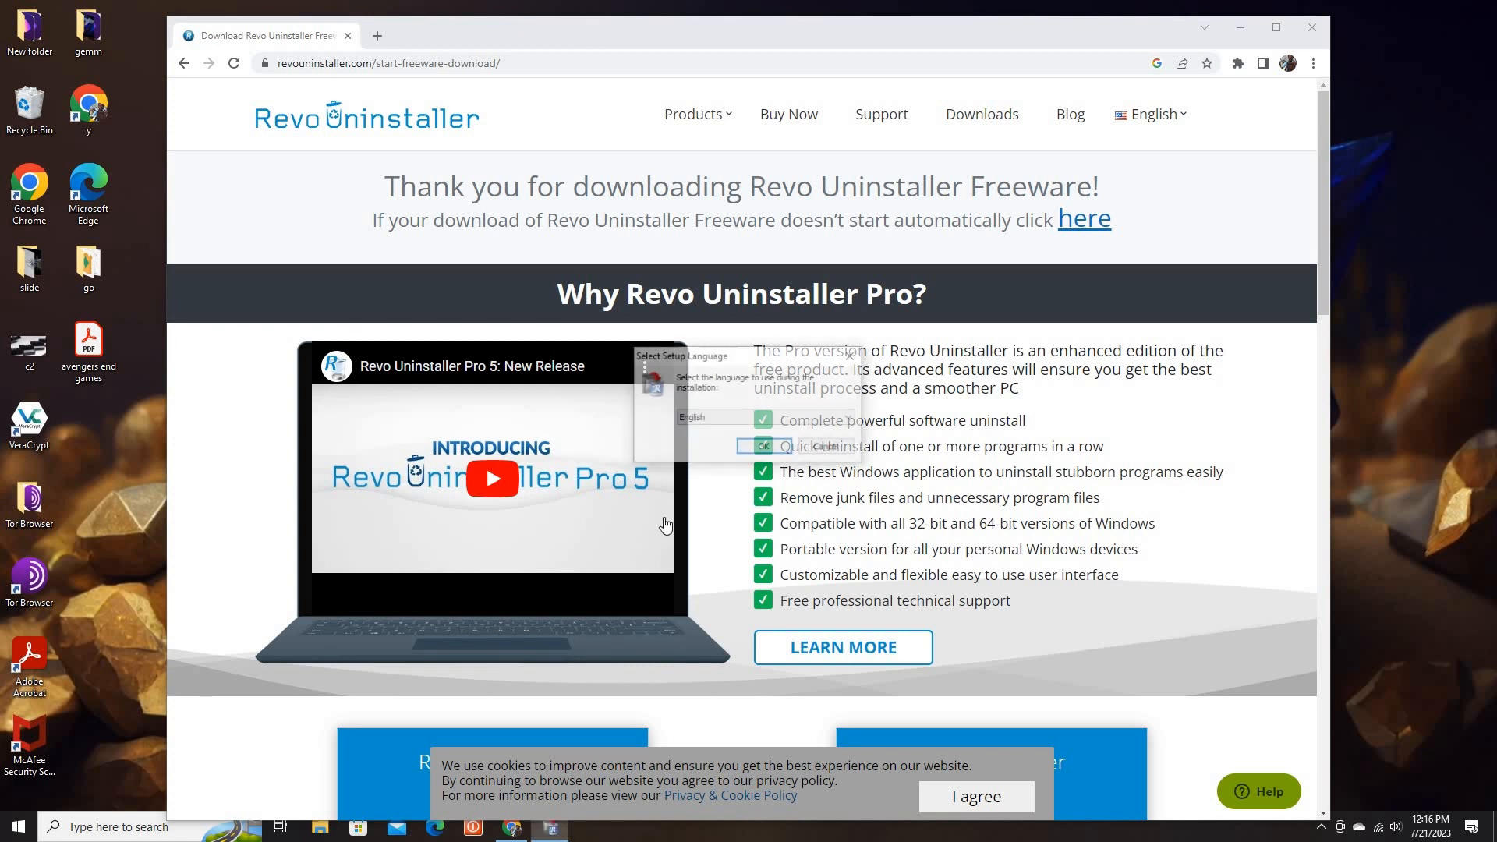
click(763, 449)
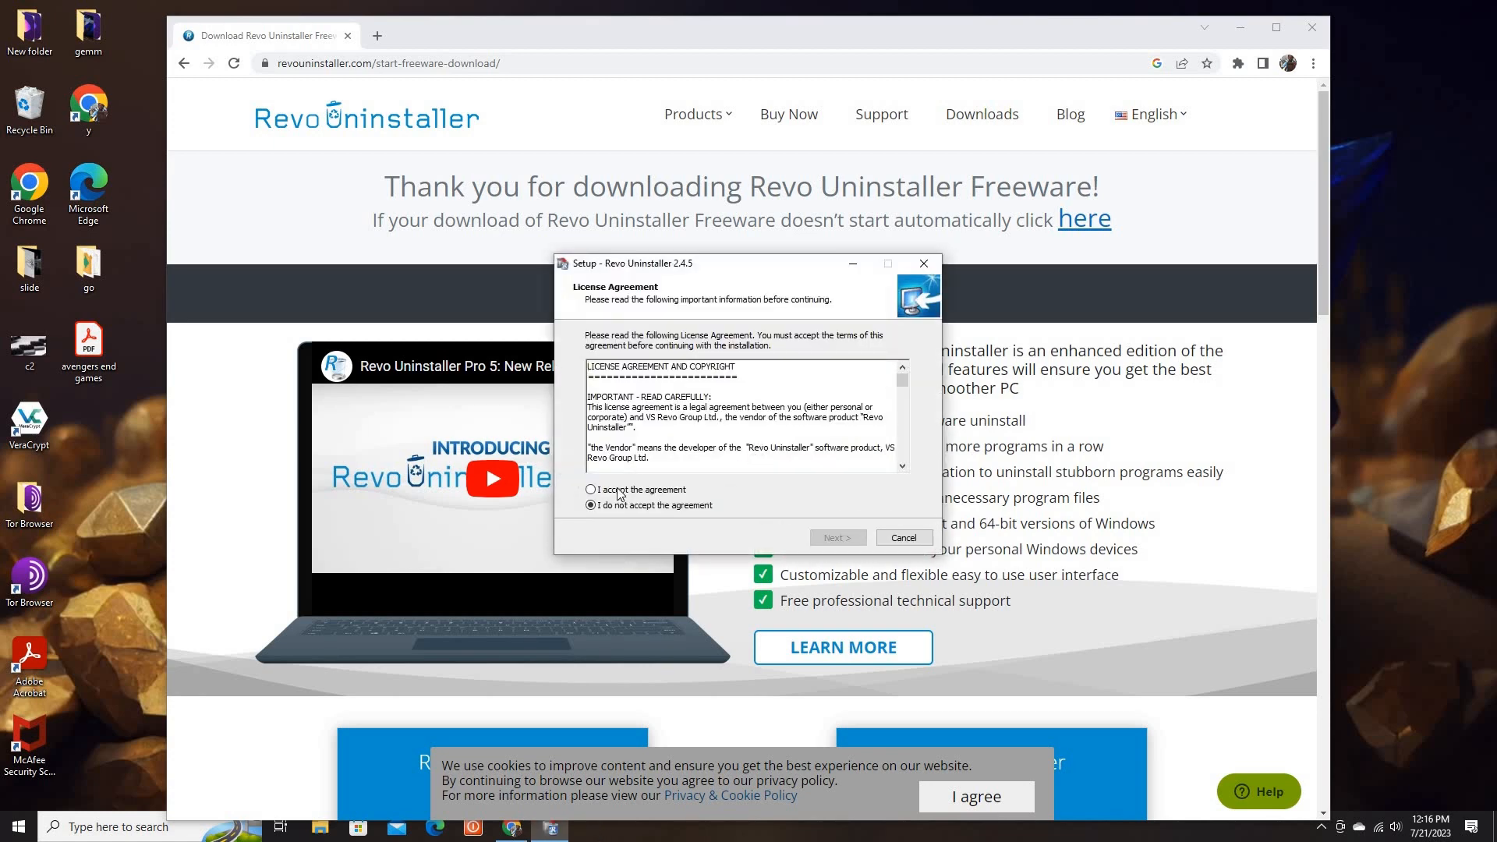
Accept the license agreement and install Revo Uninstaller in the default folder with a desktop shortcut
click(592, 491)
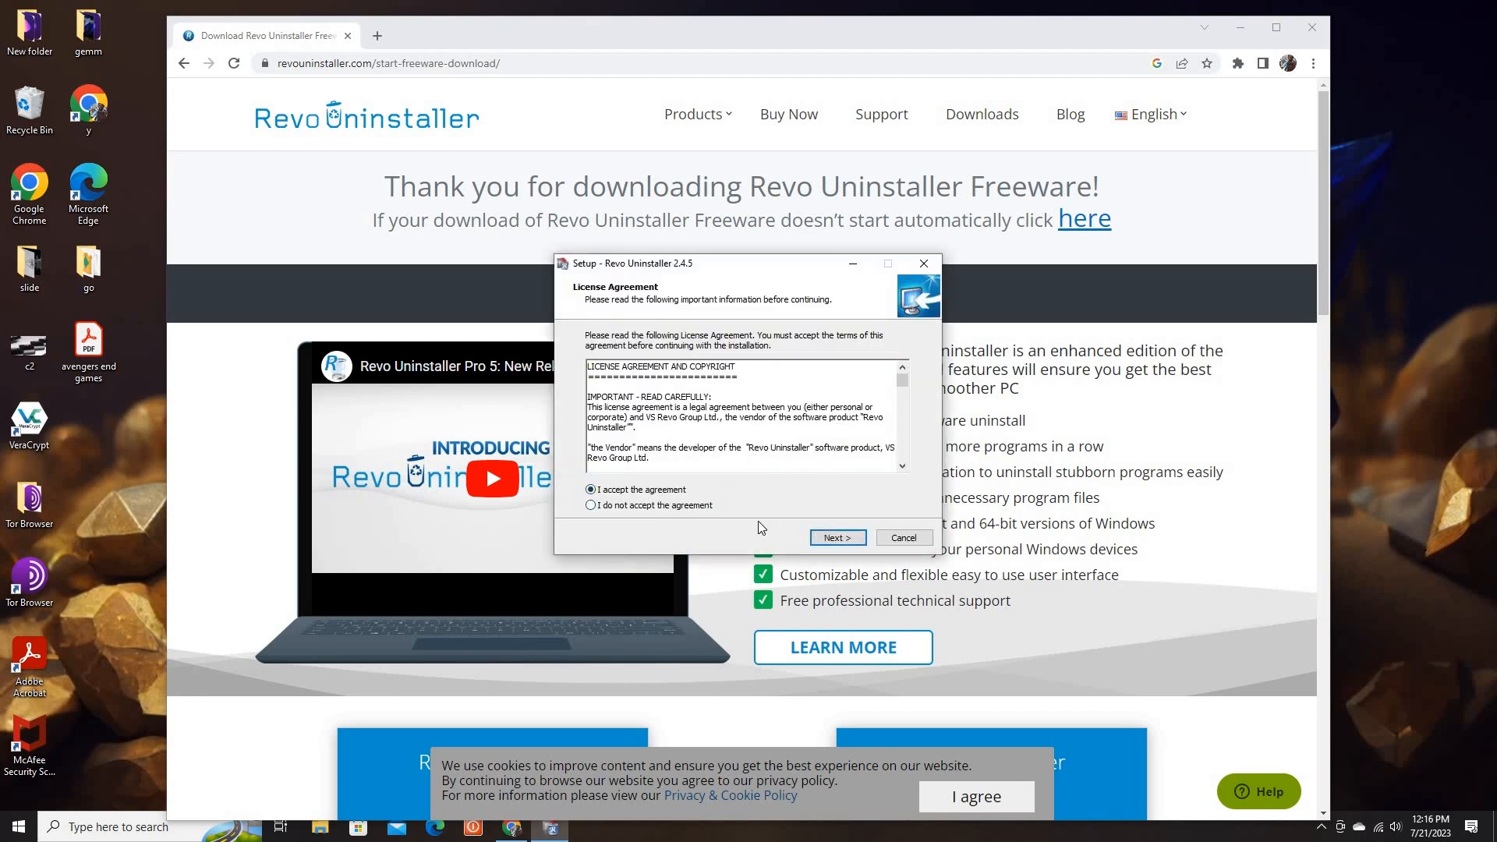
click(832, 538)
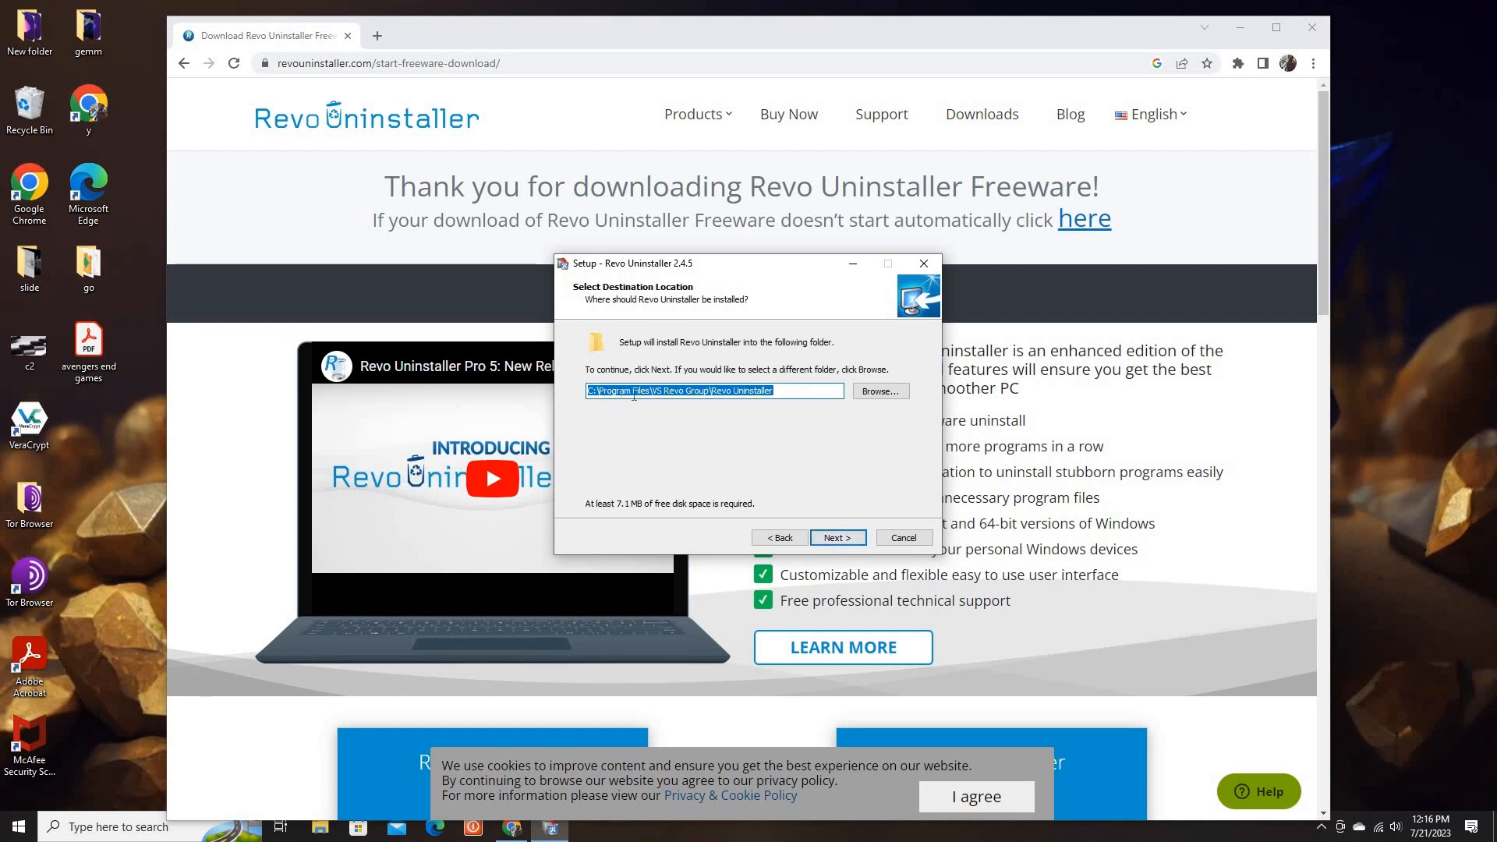
click(837, 538)
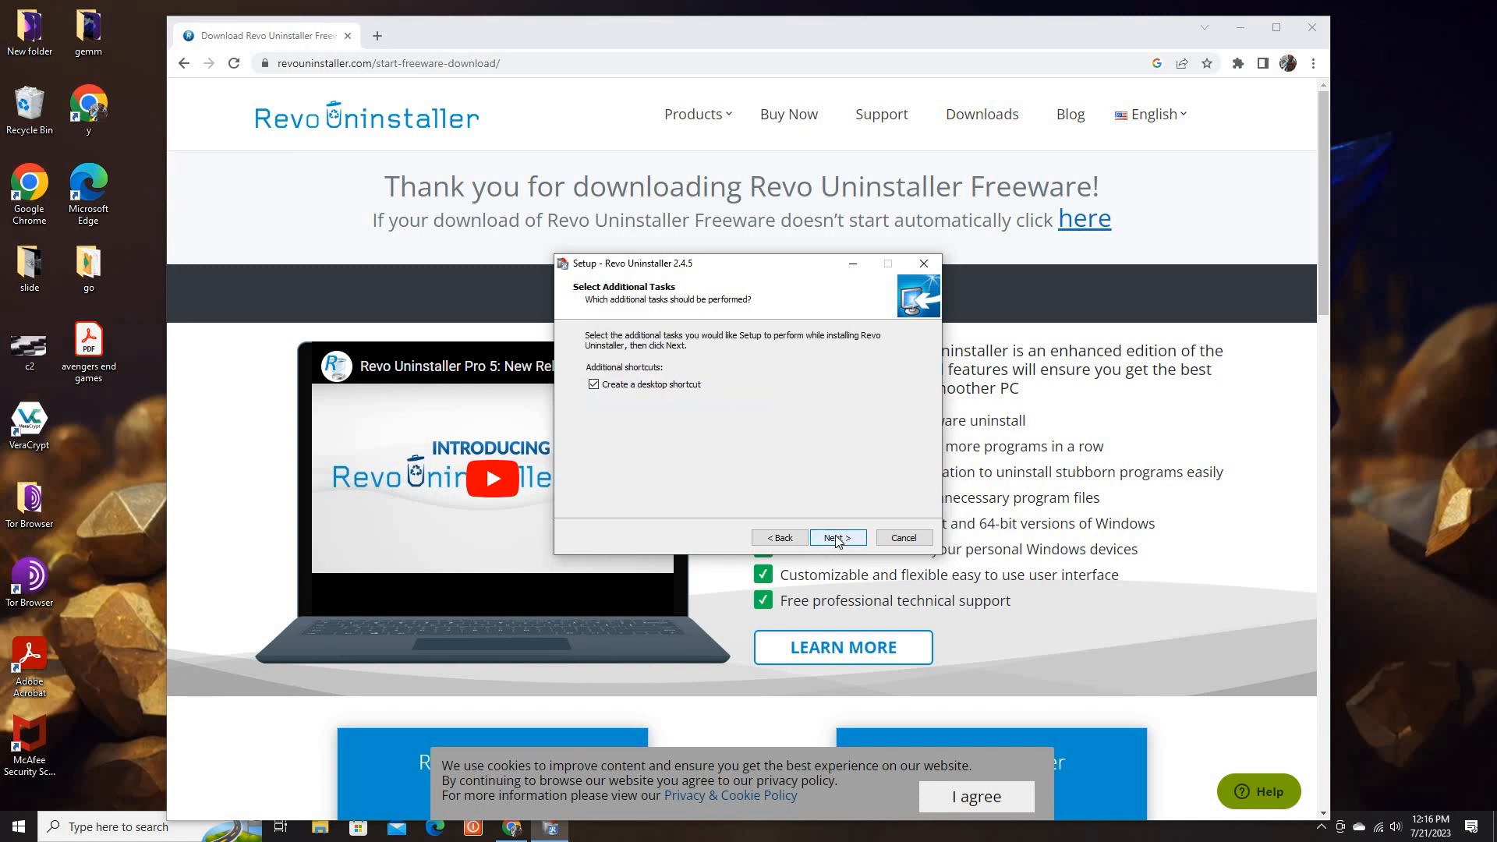
click(838, 538)
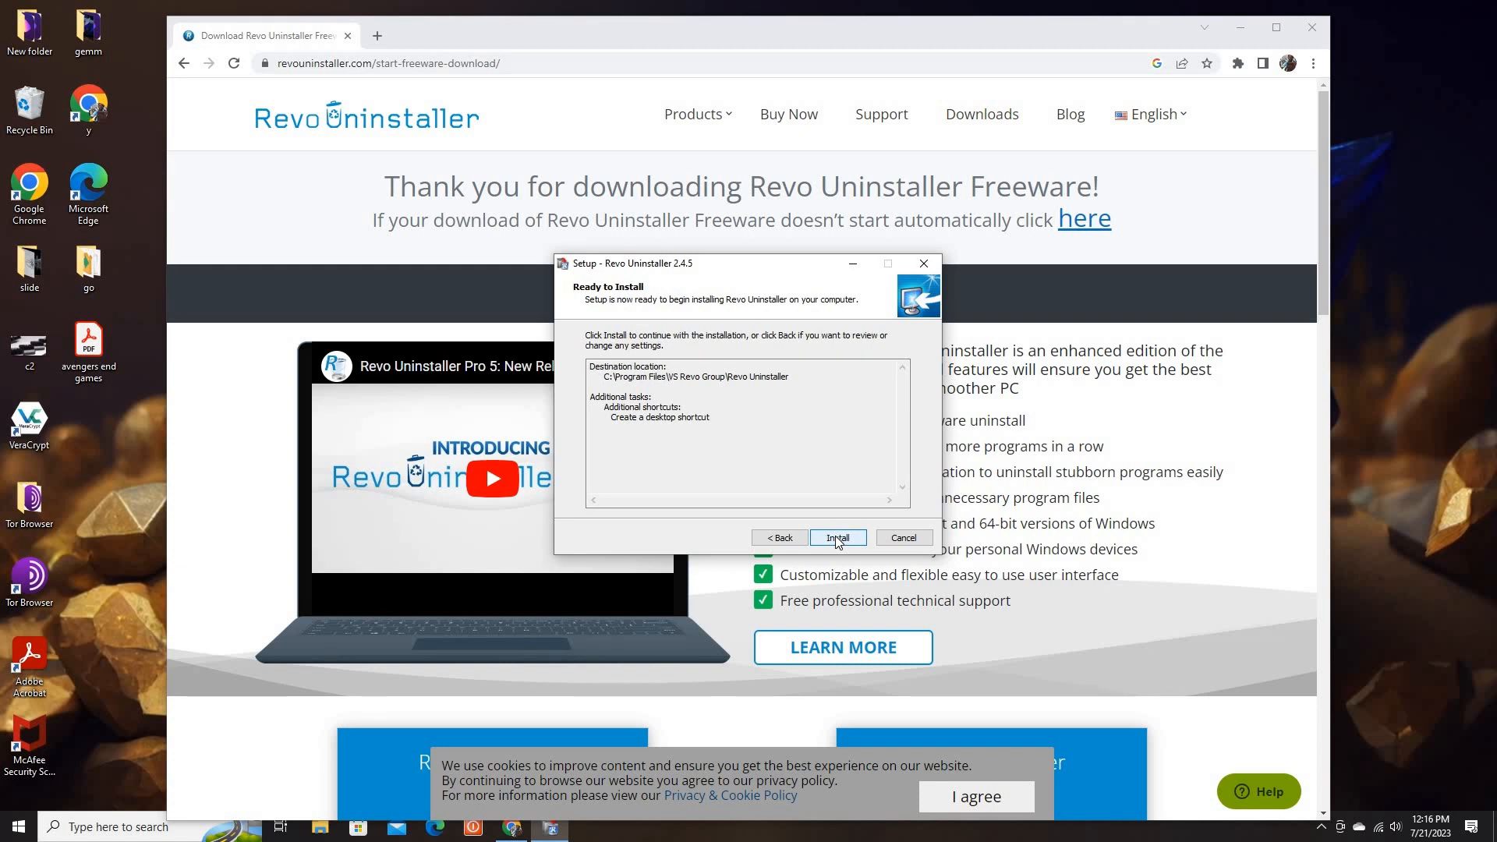
click(836, 538)
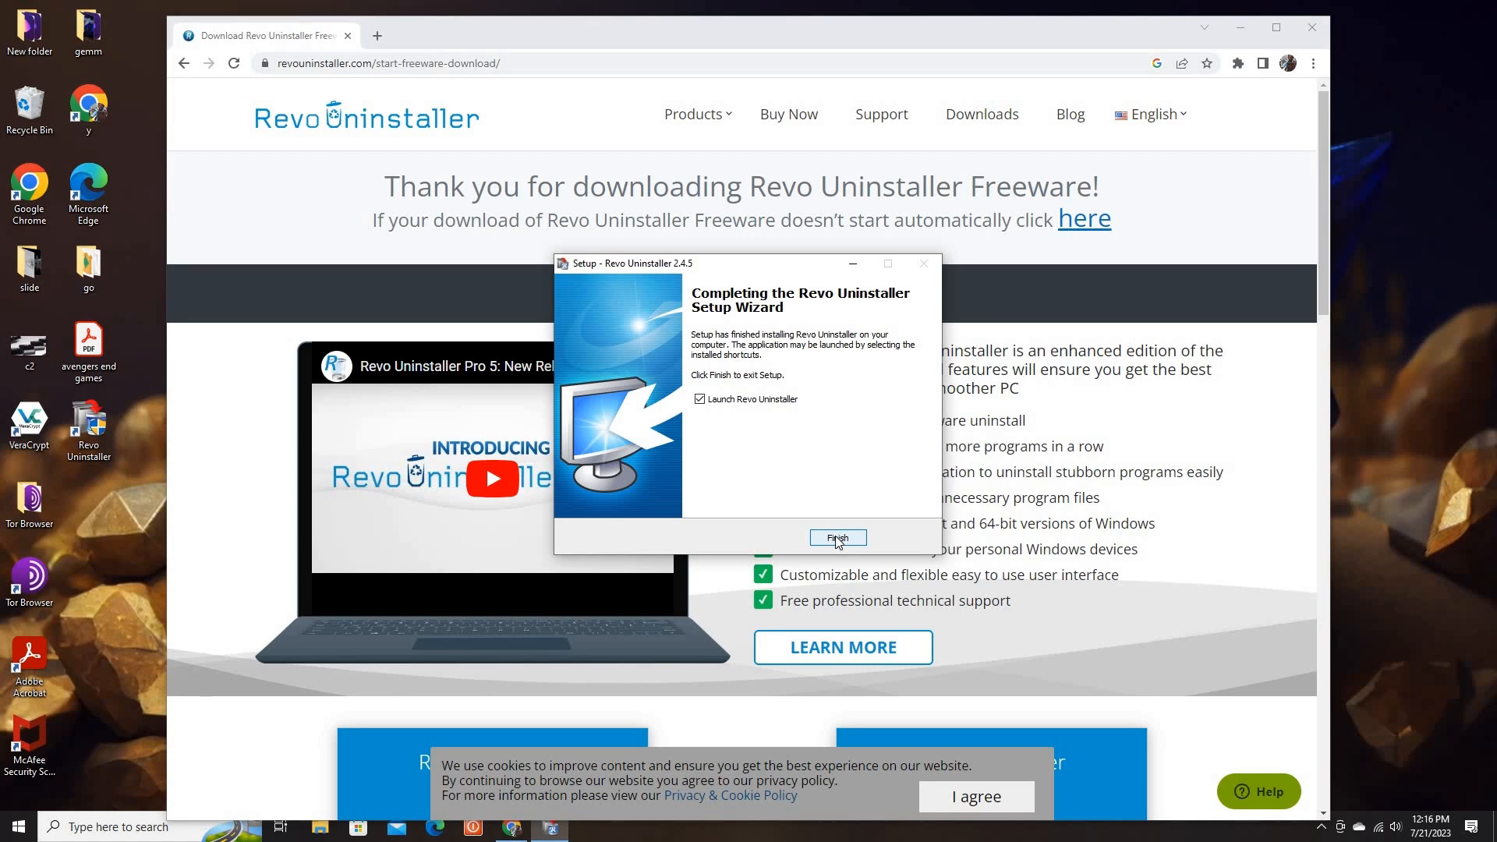
Finish the setup wizard without launching Revo Uninstaller, and close the browser window
click(699, 399)
click(838, 538)
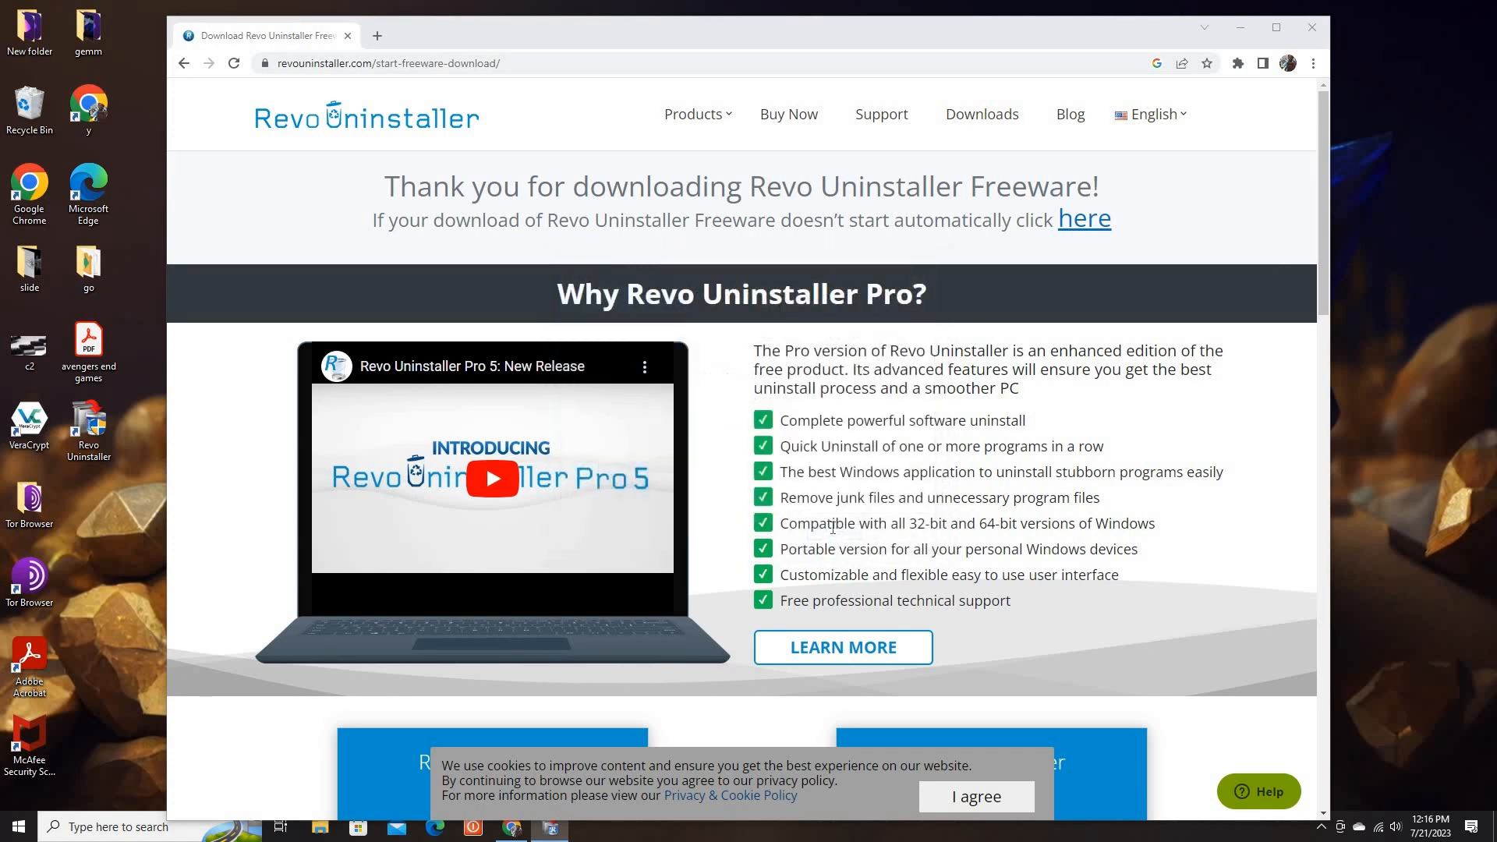
click(1310, 28)
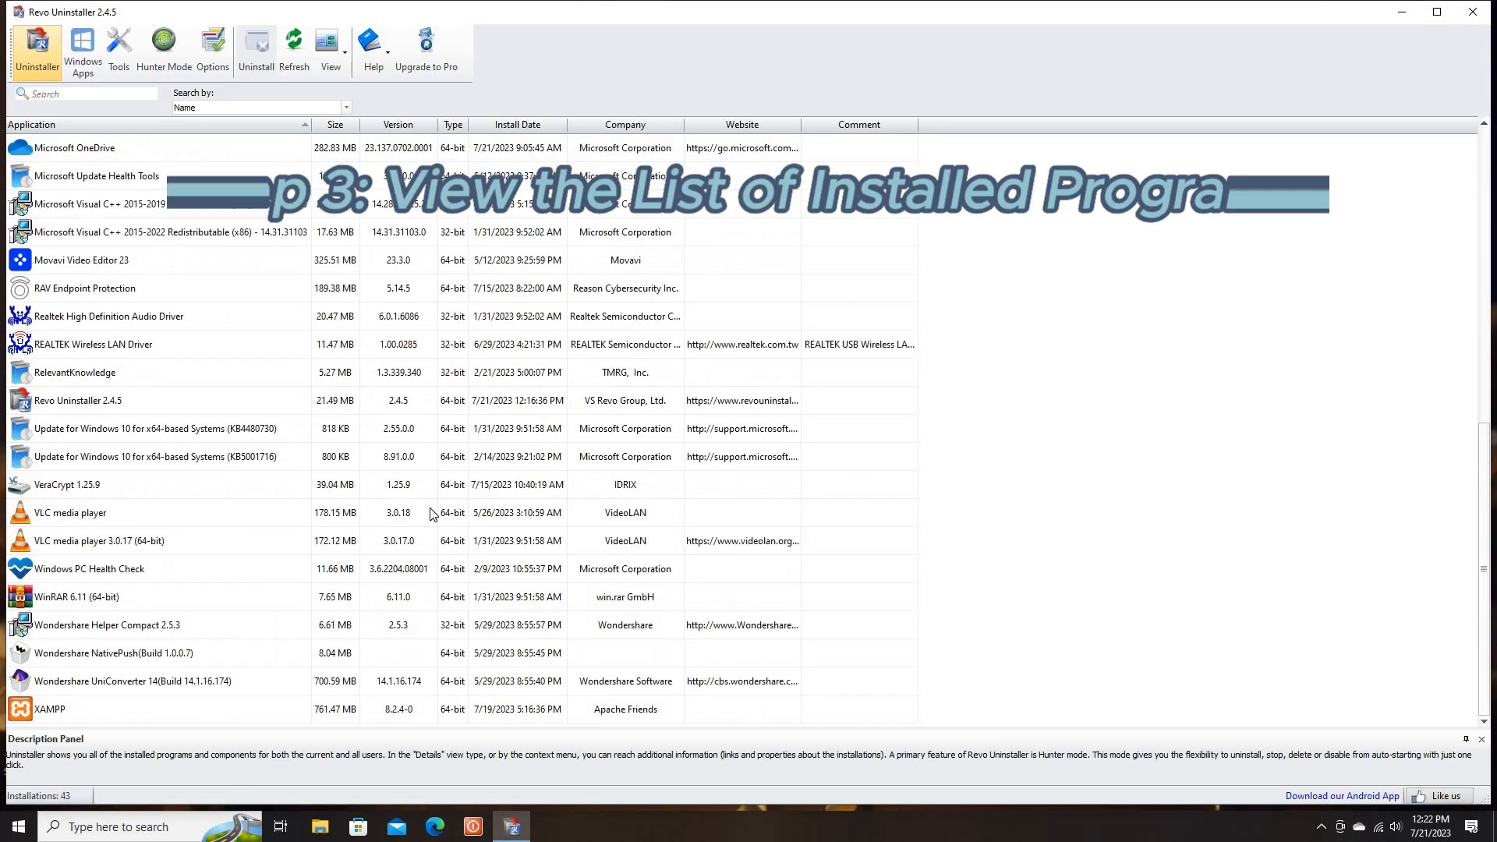
Start uninstalling Movavi Video Editor 23 in Revo Uninstaller, making a system restore point before the uninstall
scroll(431, 515, up, 7)
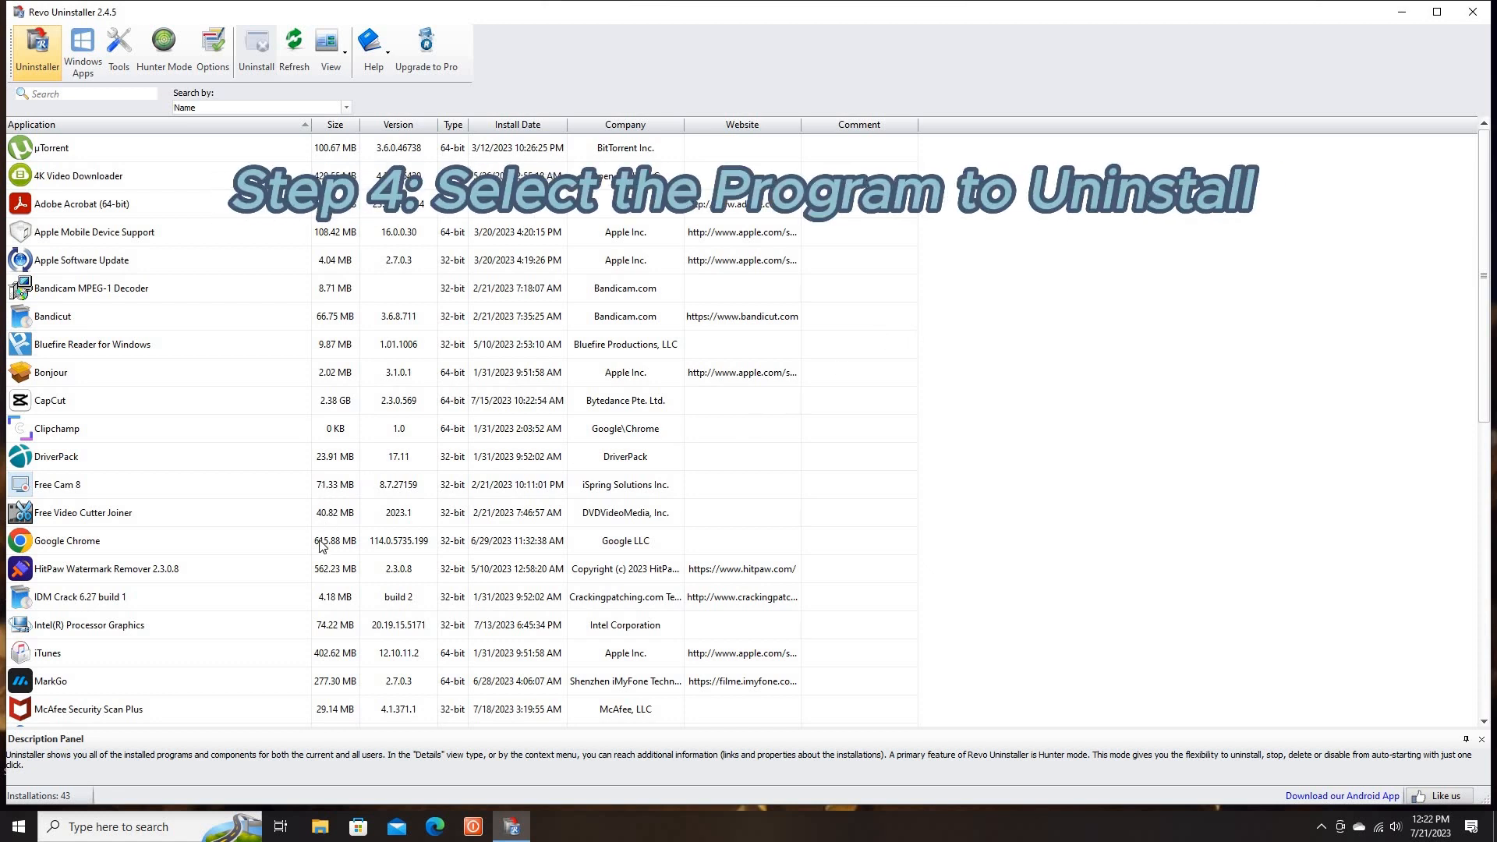
scroll(320, 546, down, 1)
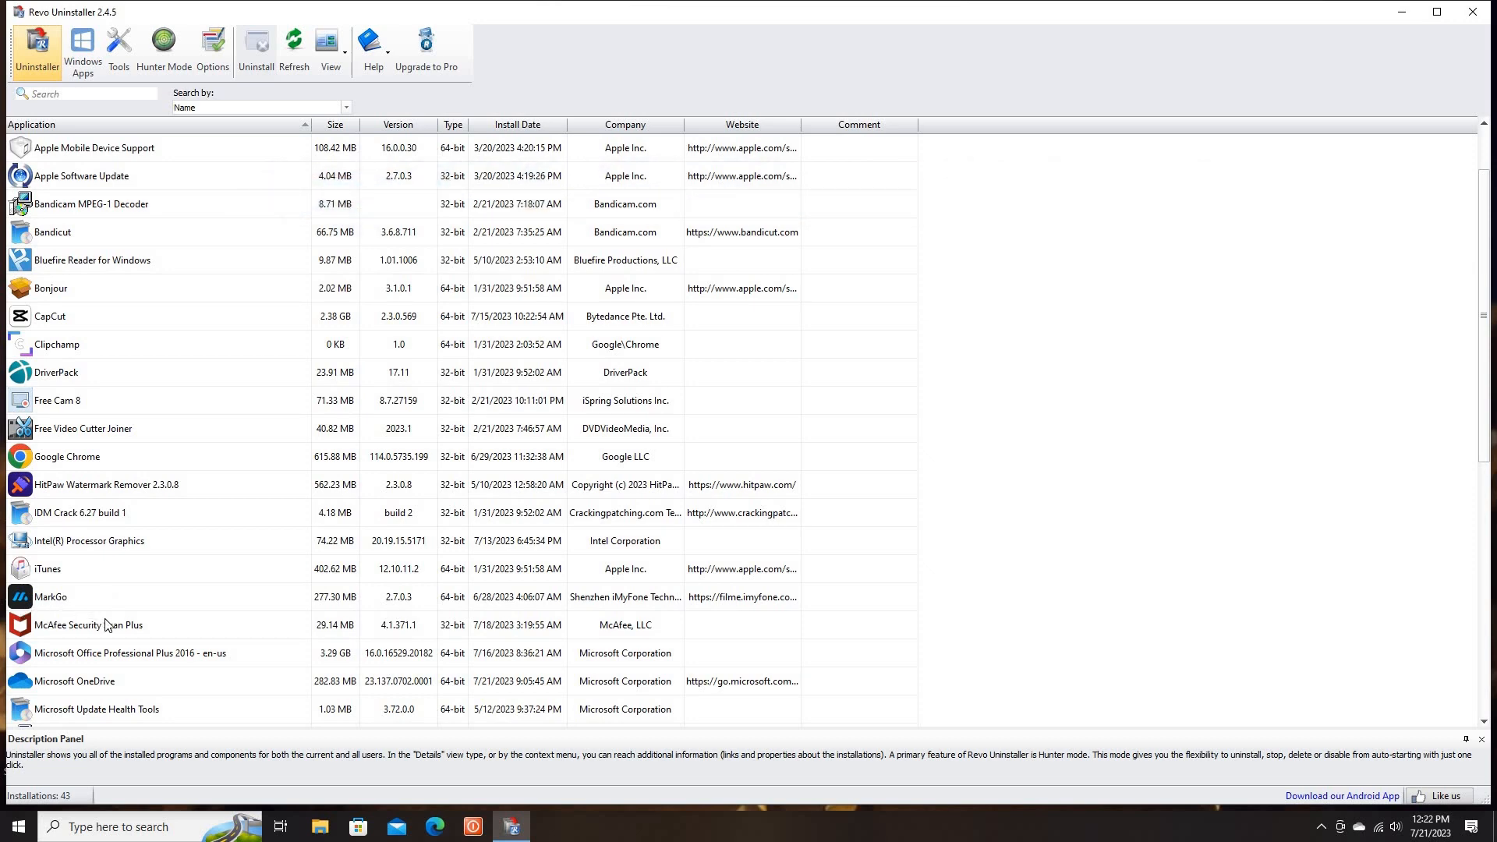
scroll(110, 624, down, 2)
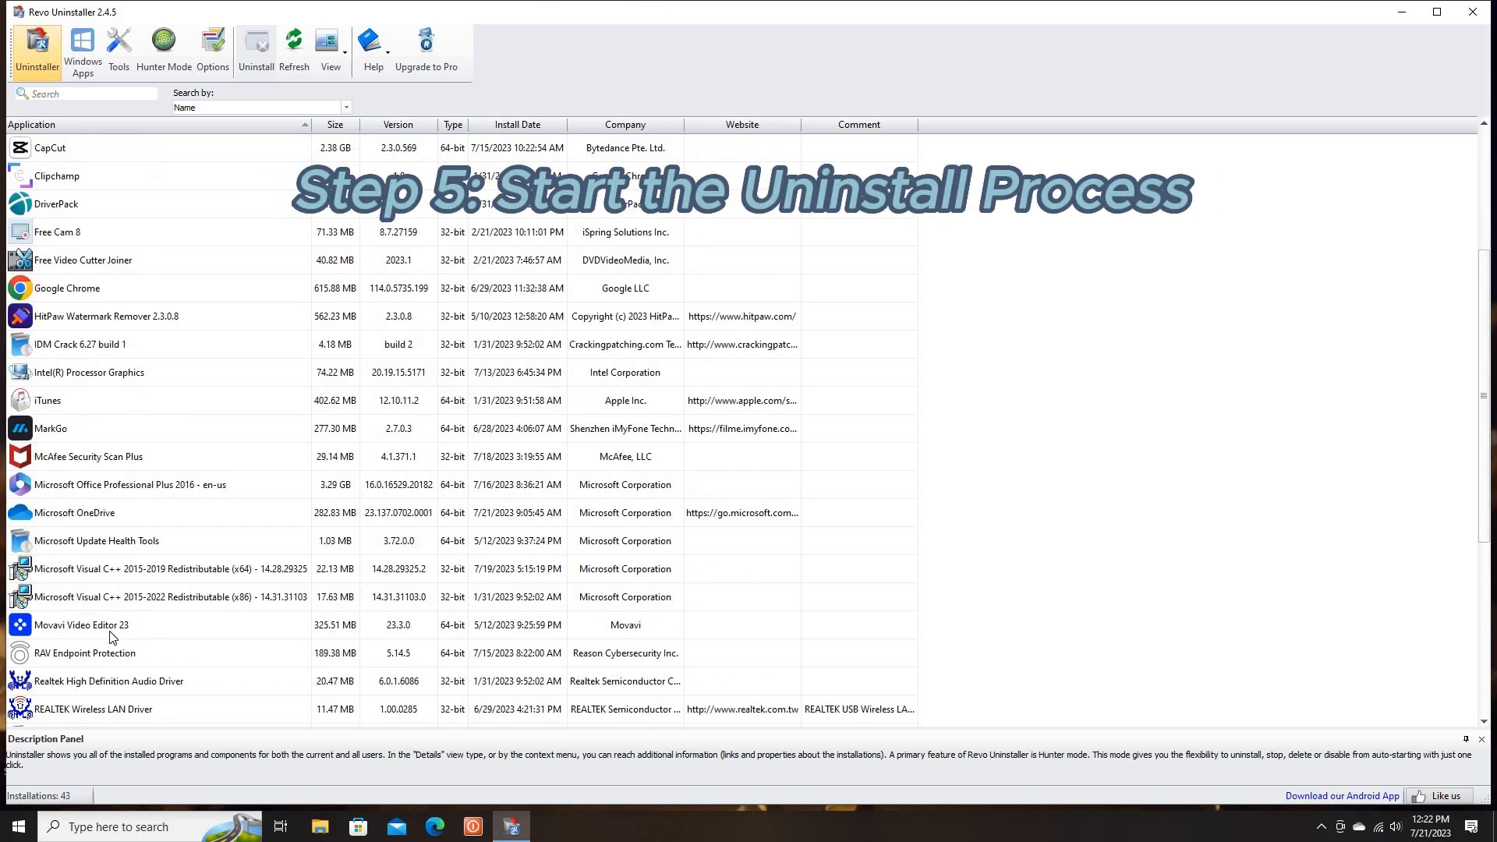
click(145, 632)
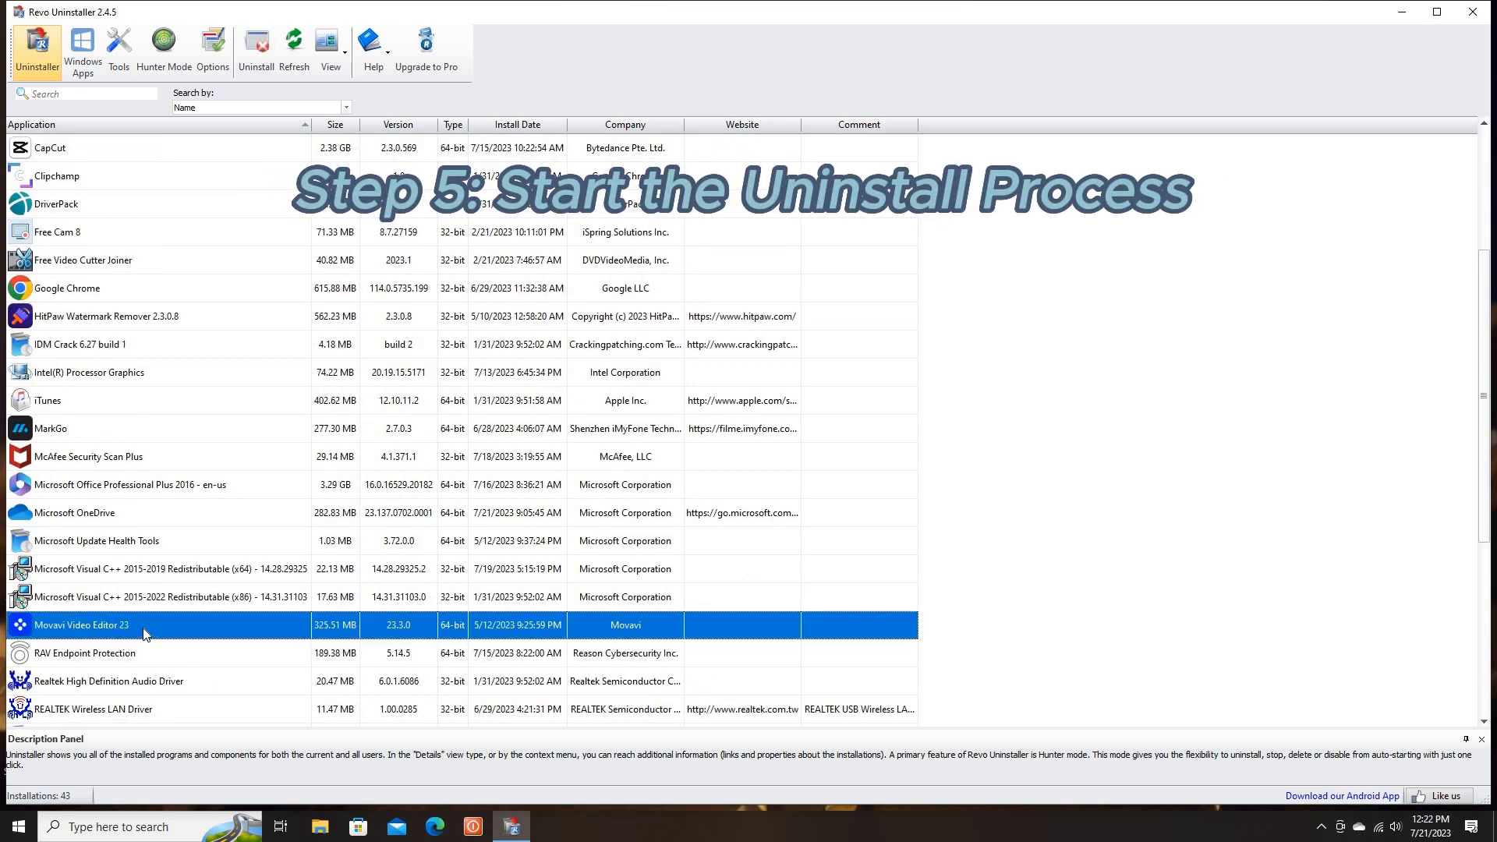
click(259, 67)
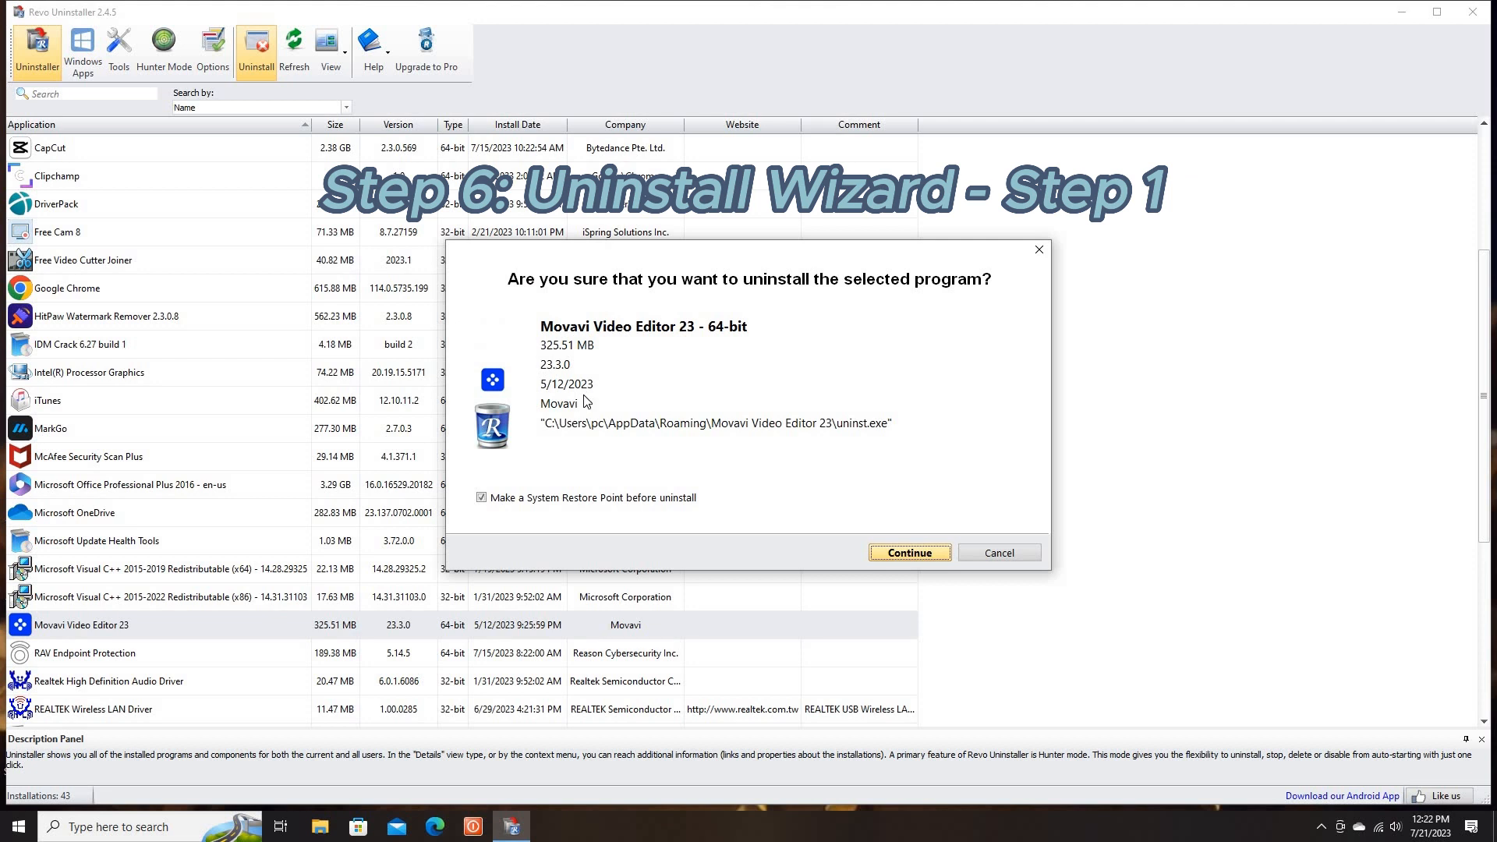
click(893, 553)
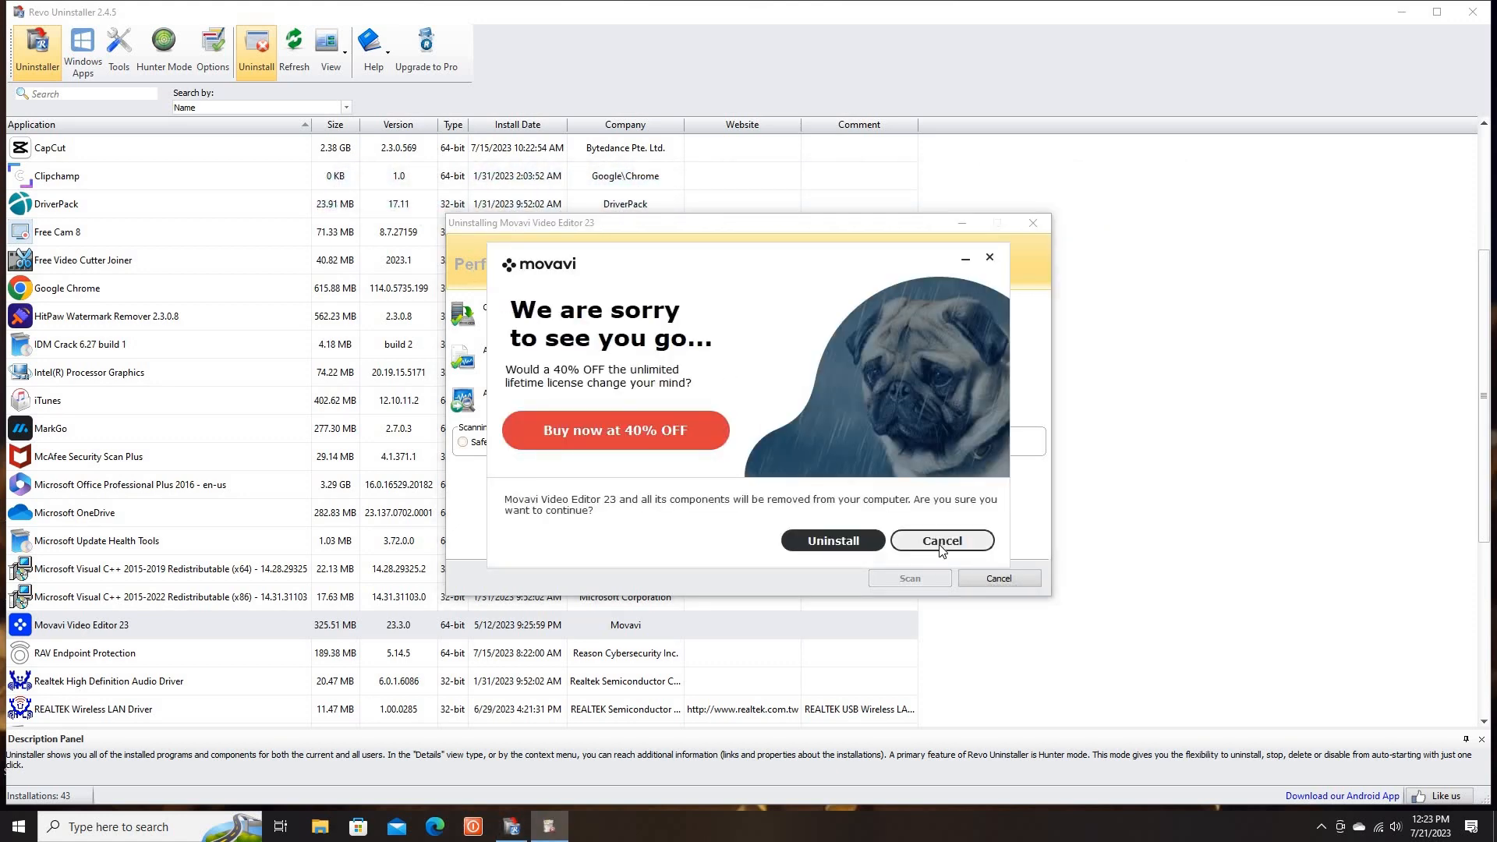
Cancel Movavi's built-in uninstaller and scan for leftovers in Moderate mode
click(942, 541)
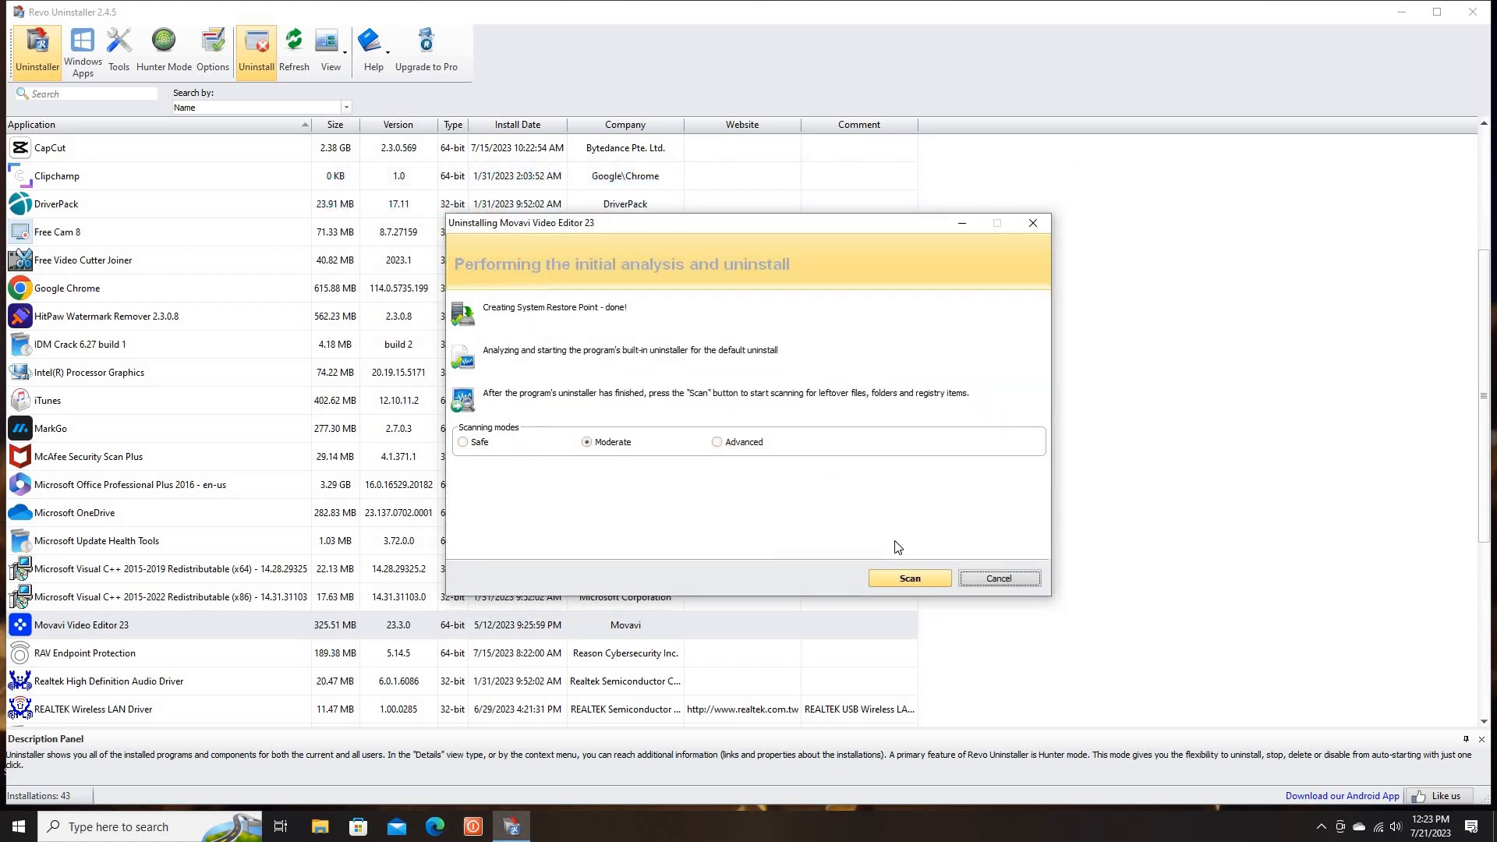
click(897, 578)
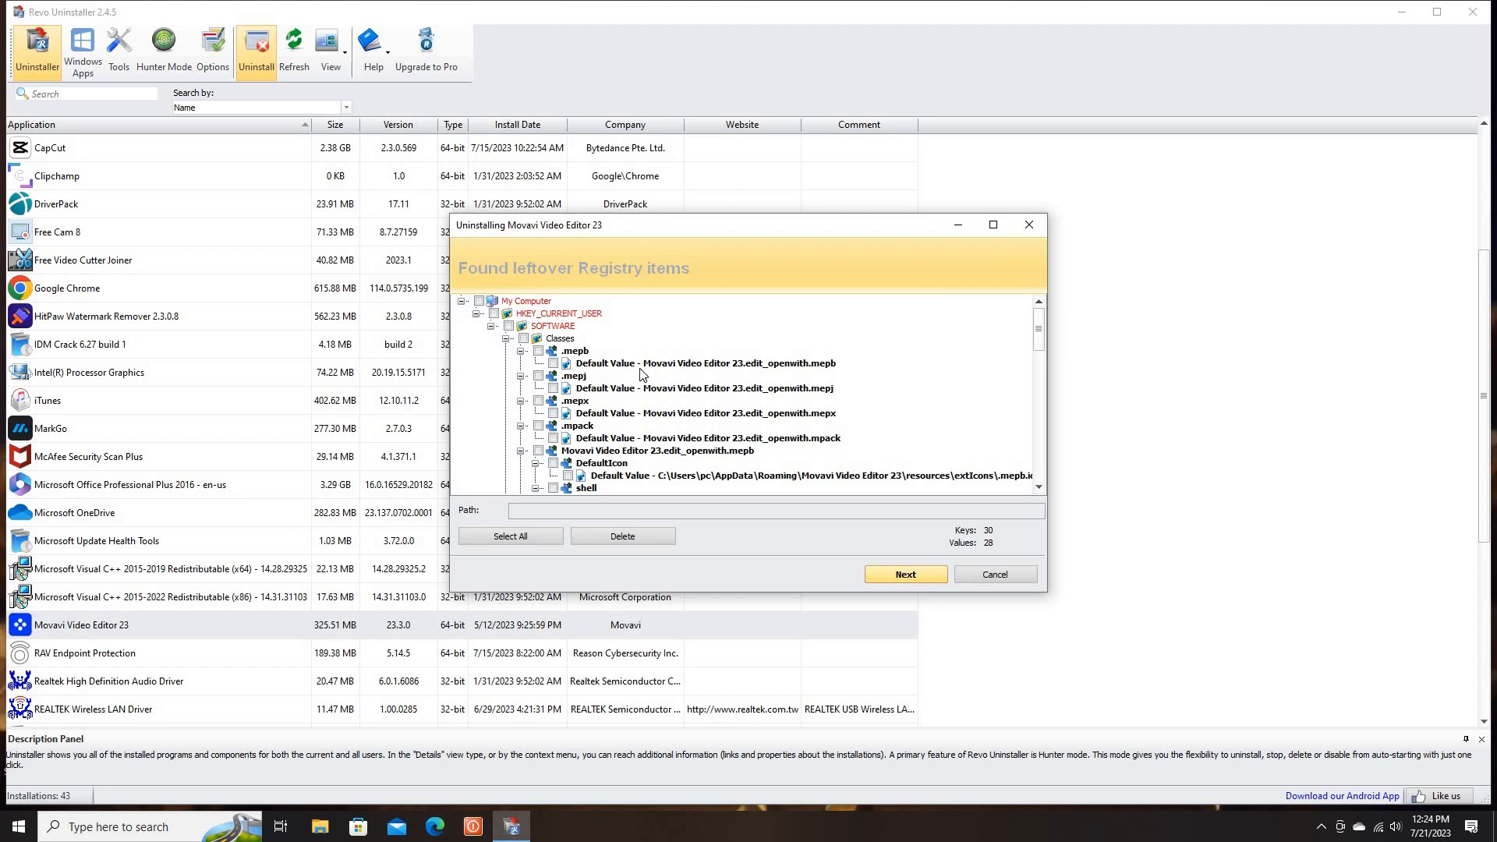
Delete the leftover default values under .mepb, .mepj, .mepx and .mpack, plus the Movavi Video Editor 23.edit_openwith.mepb registry key
click(553, 365)
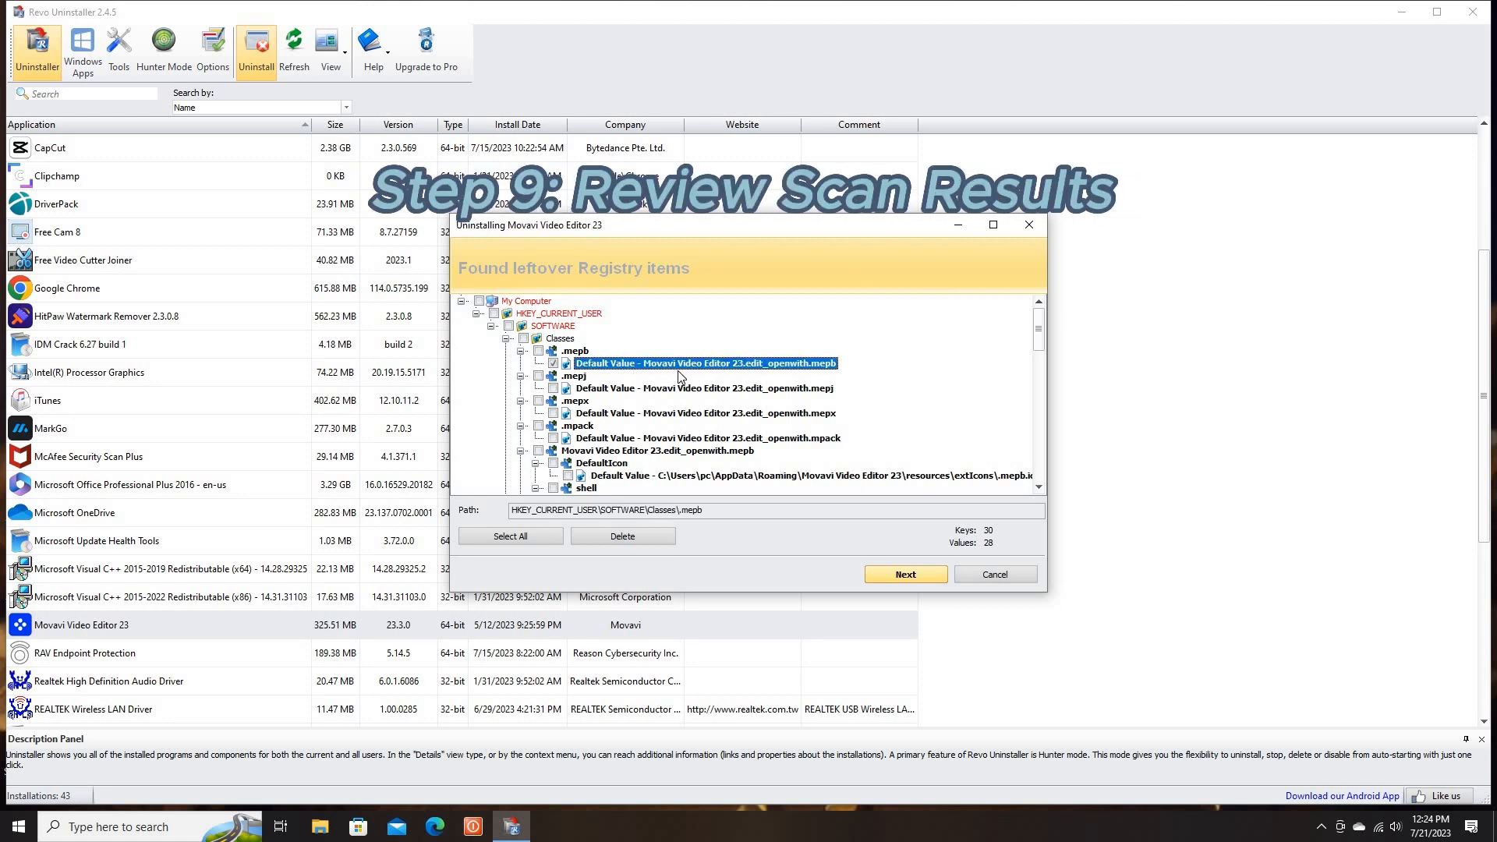
click(543, 379)
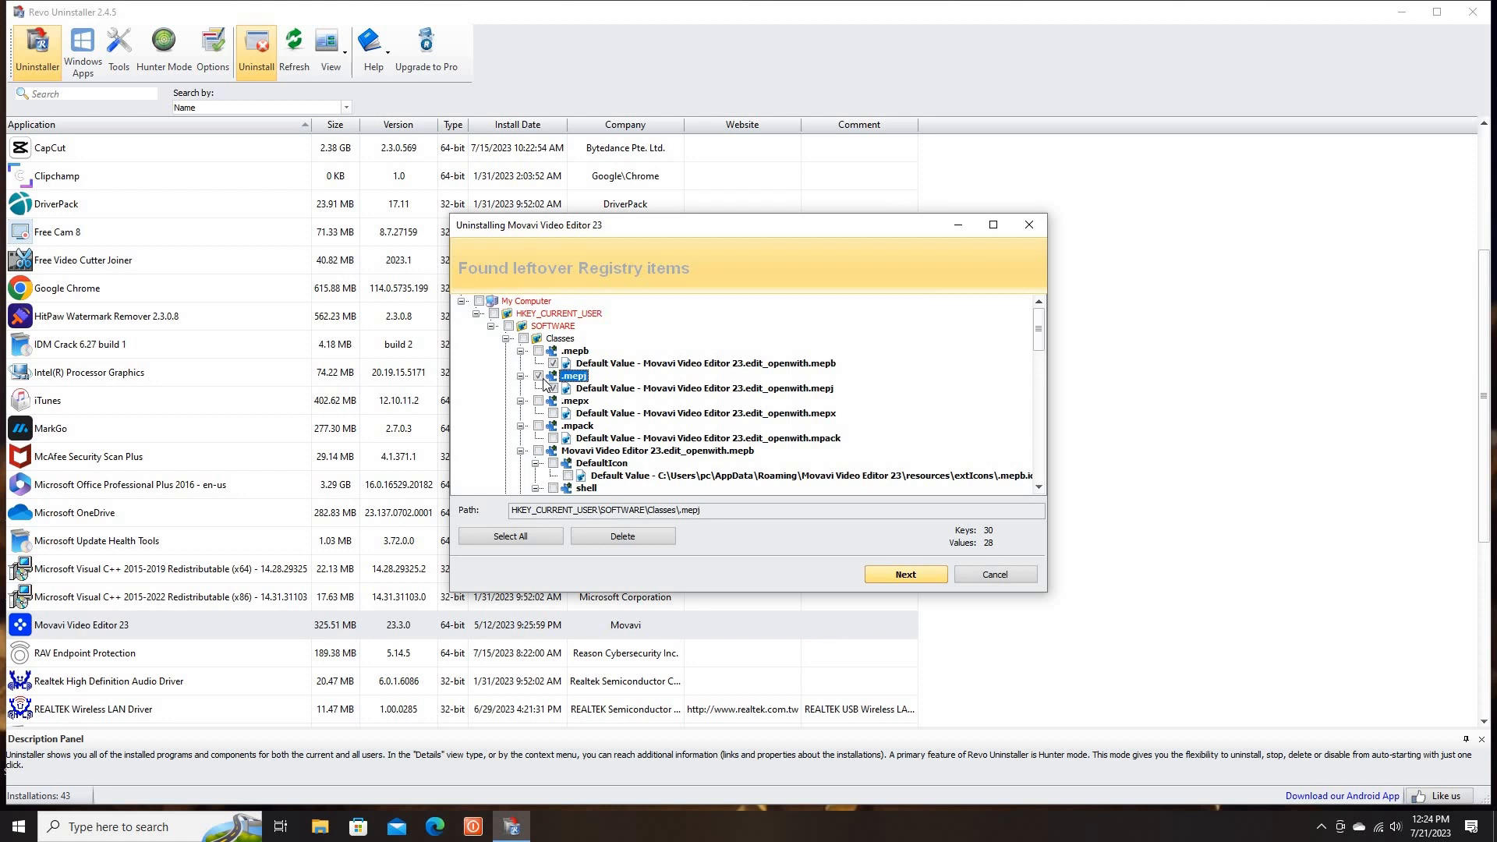
click(554, 388)
click(554, 389)
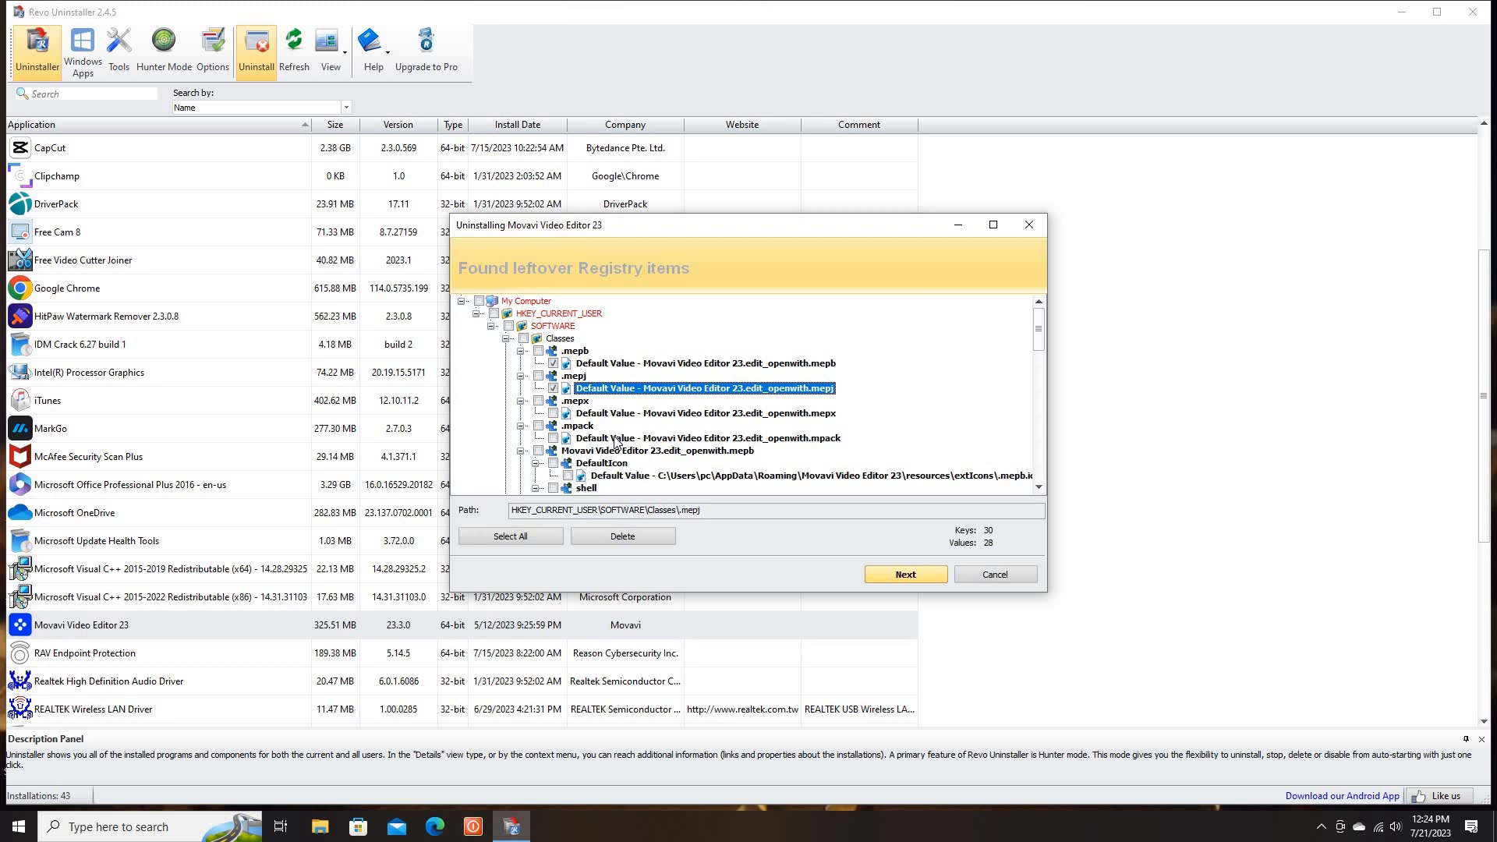
click(554, 414)
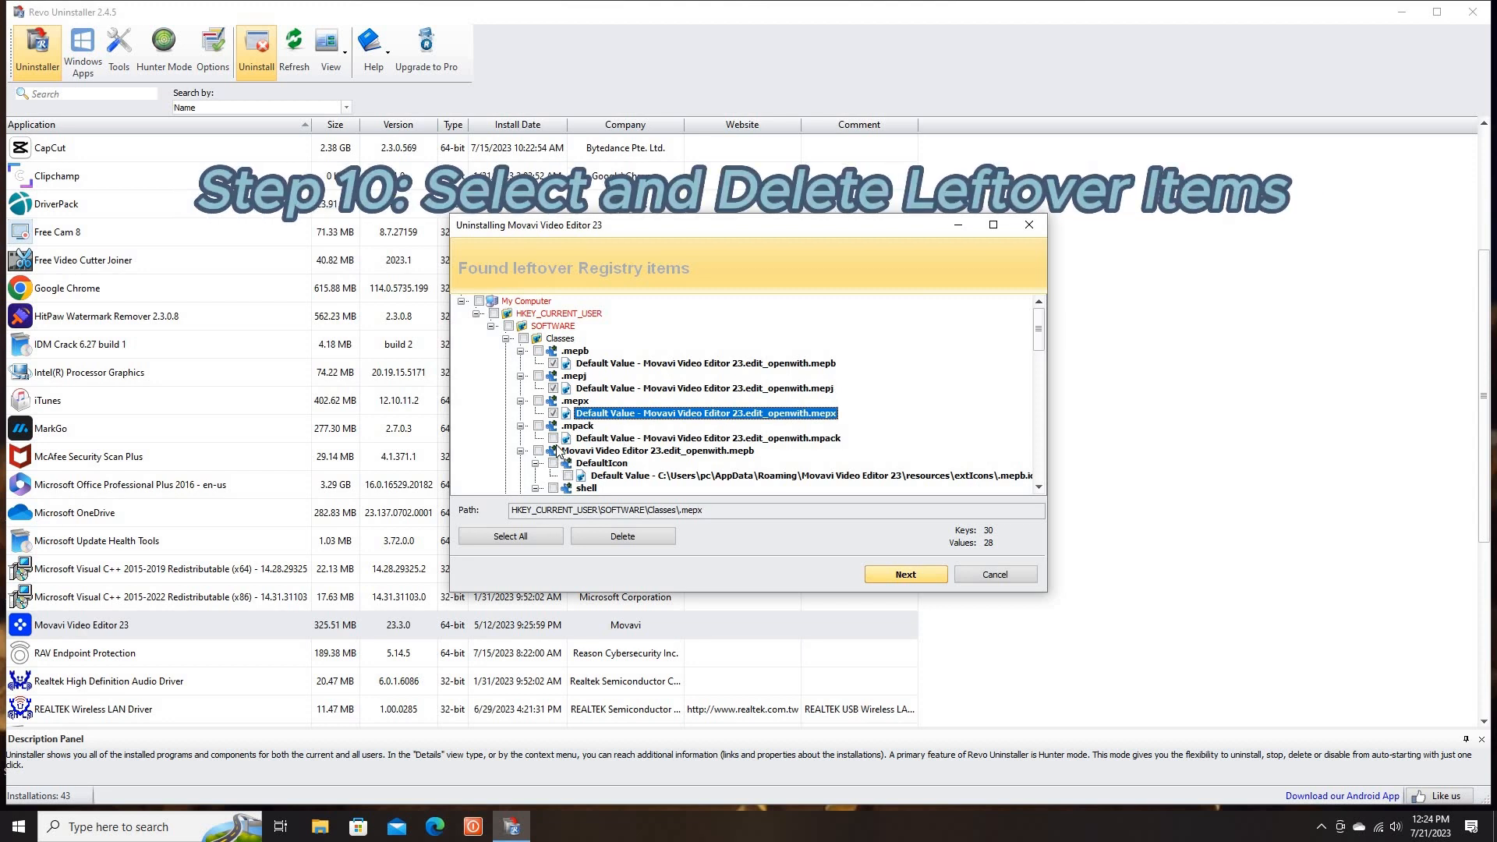
click(554, 439)
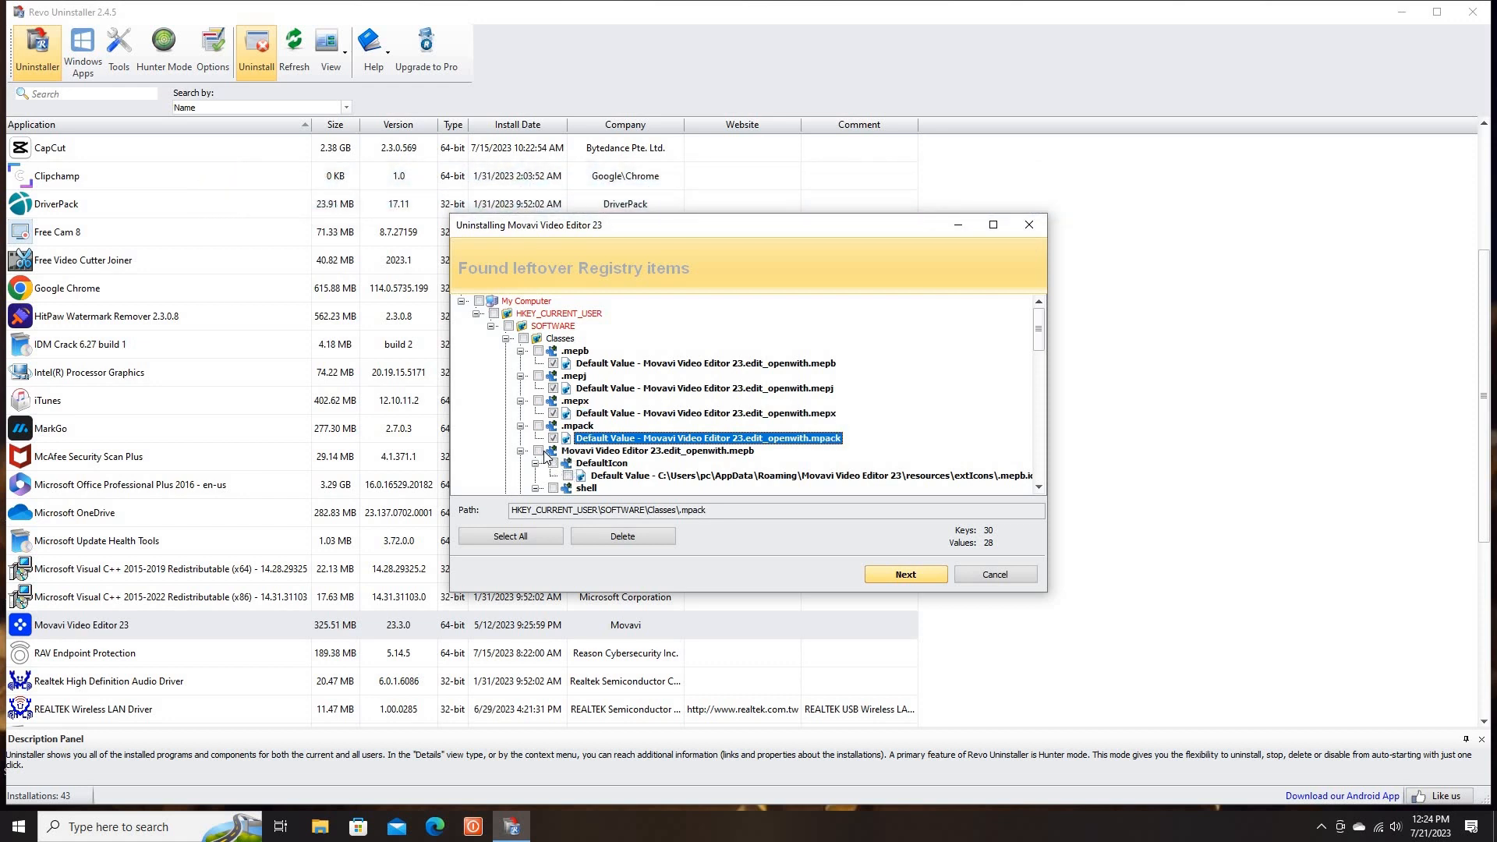
click(539, 451)
scroll(646, 466, down, 1)
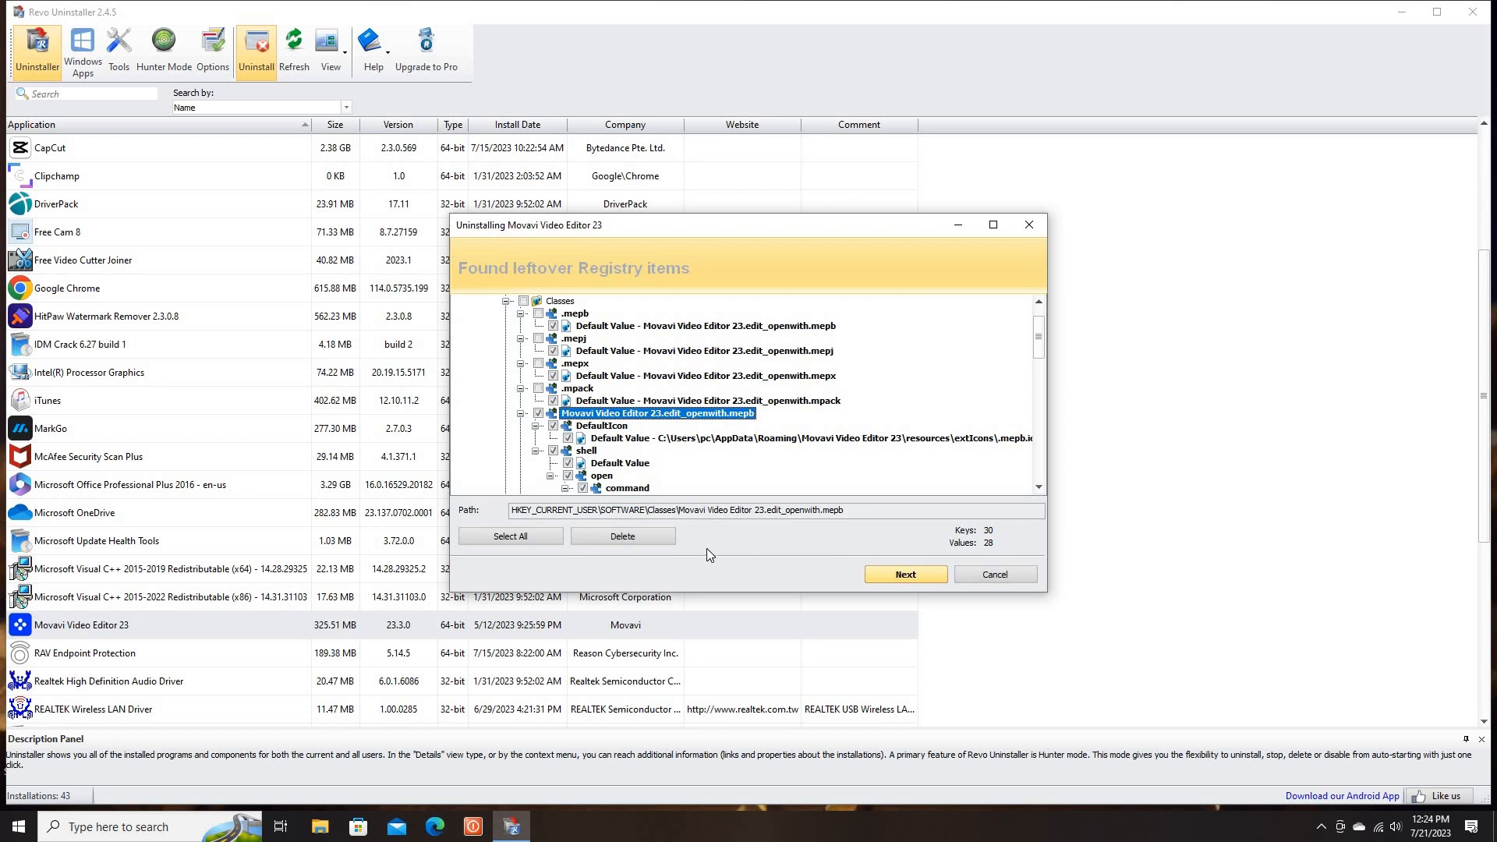
click(638, 533)
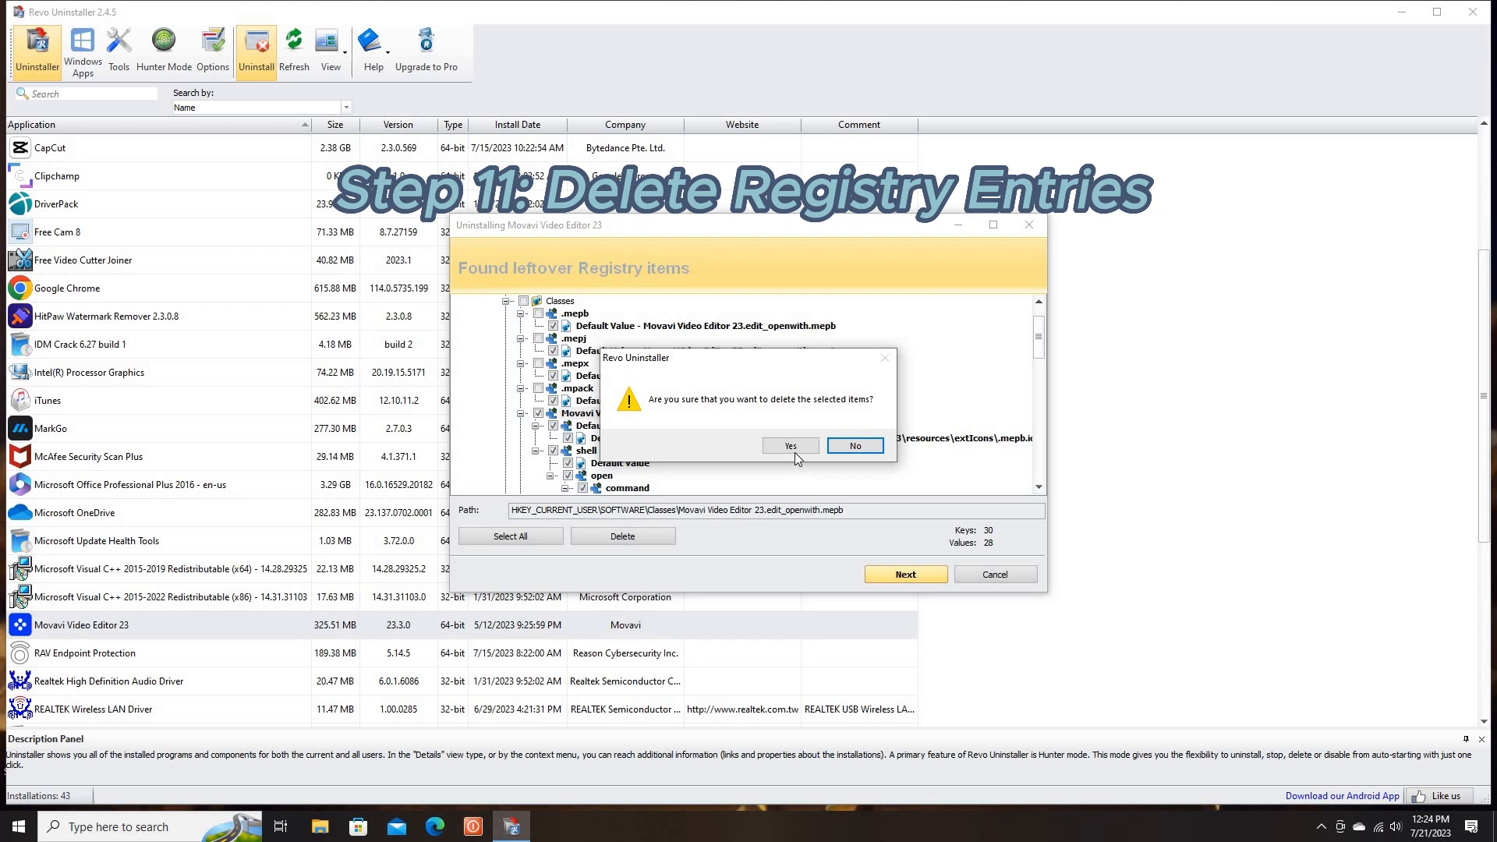
click(792, 448)
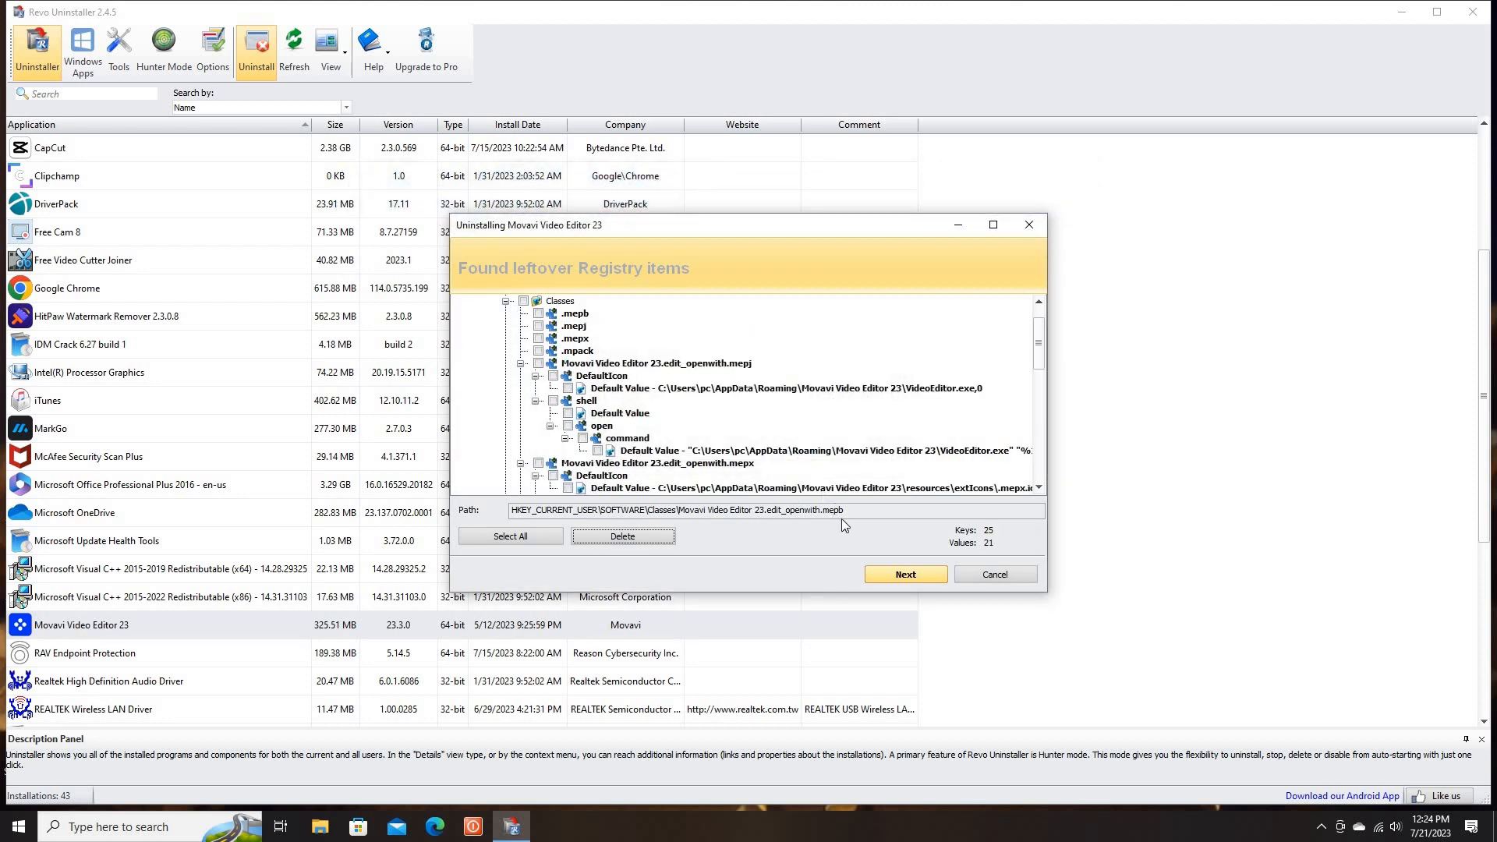
Continue to the leftover files and delete the Movavi Video Editor 23 folders under AppData\Local\Movavi and AppData\Roaming with their contents
click(901, 574)
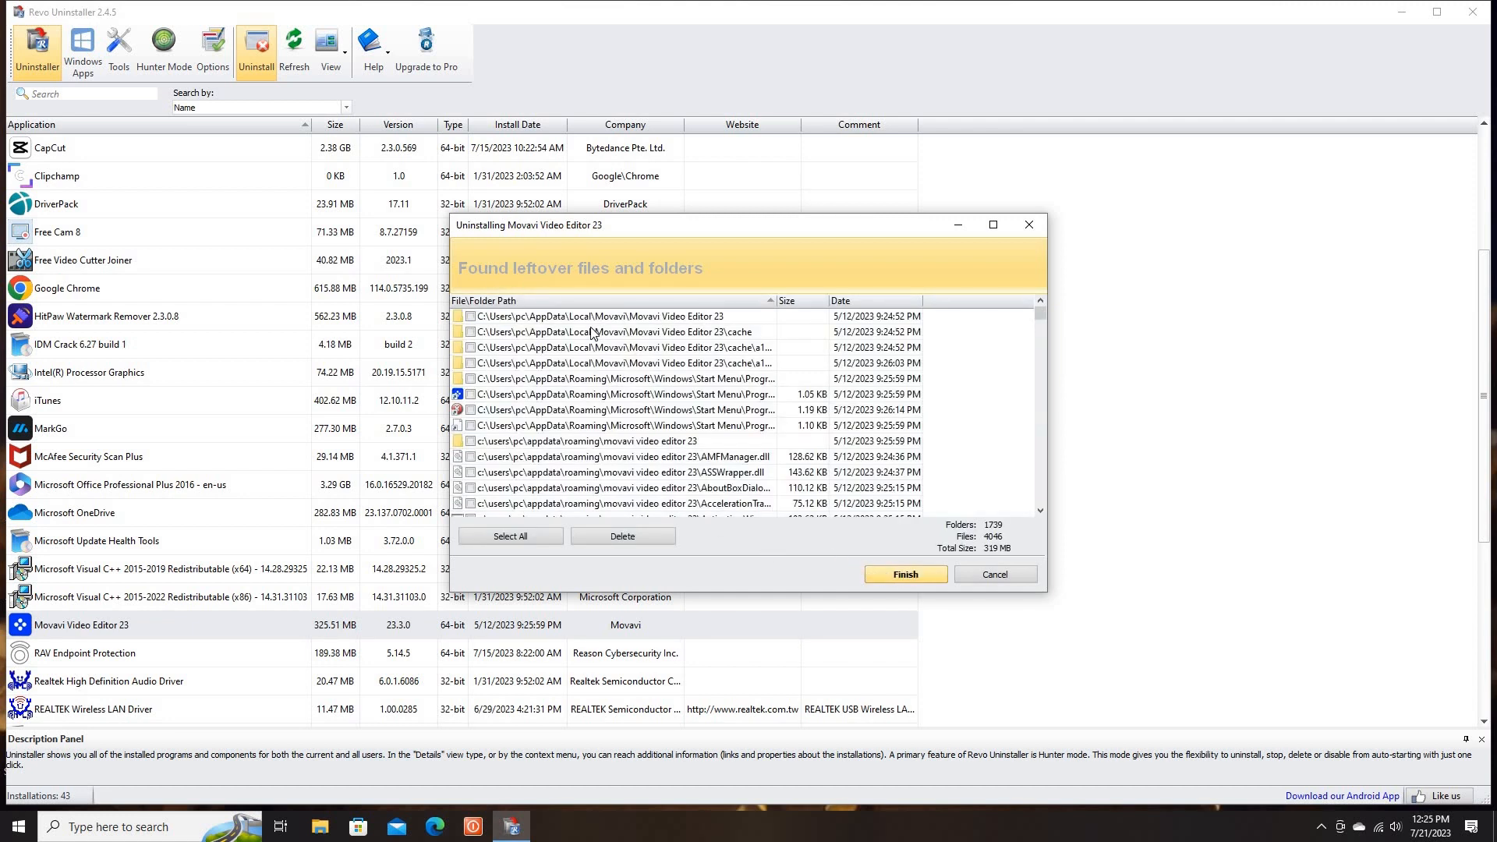
click(470, 316)
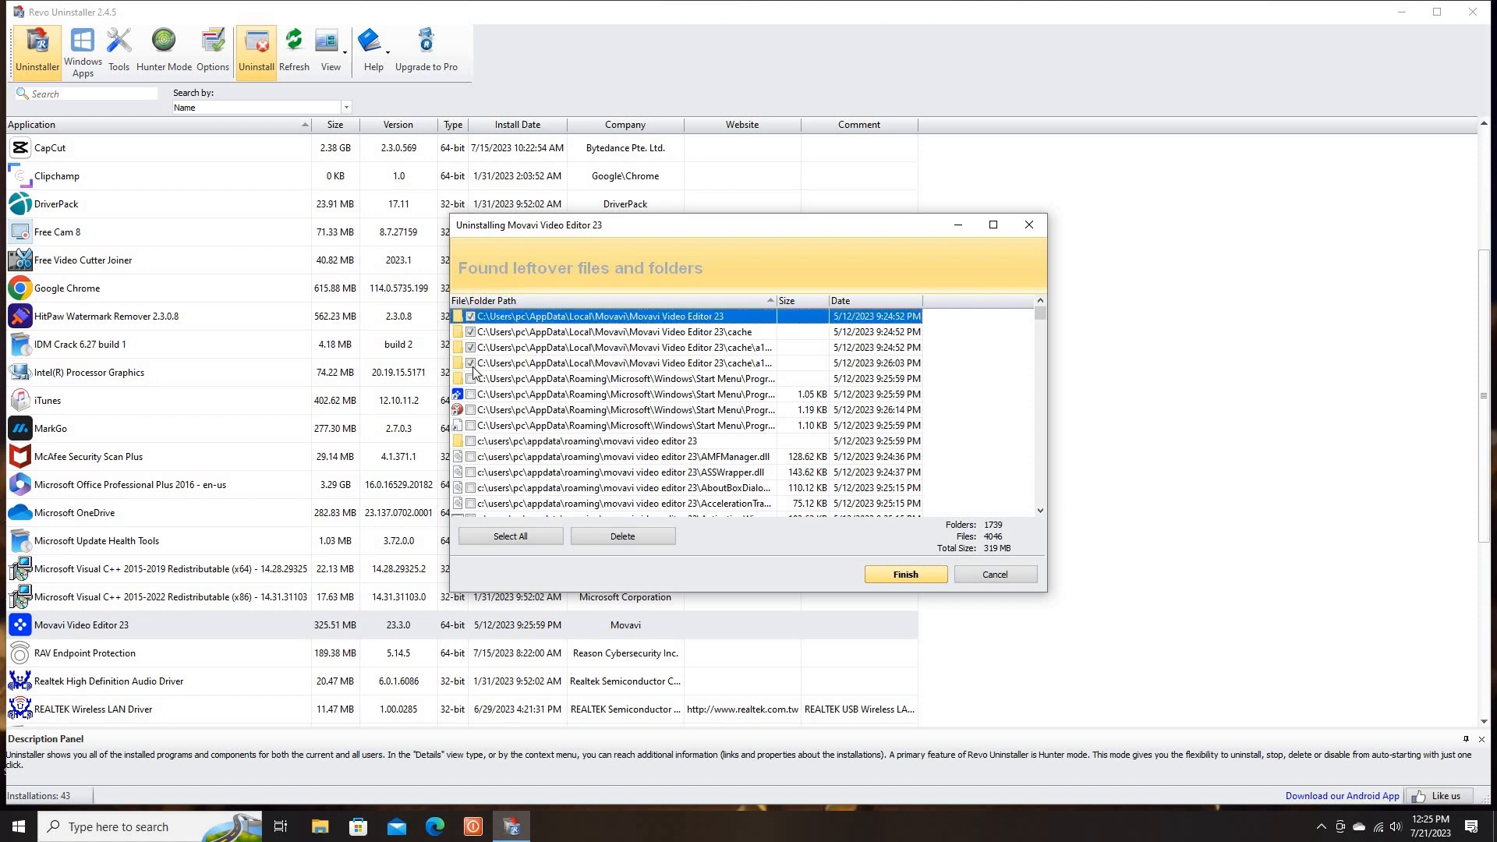
scroll(528, 457, down, 1)
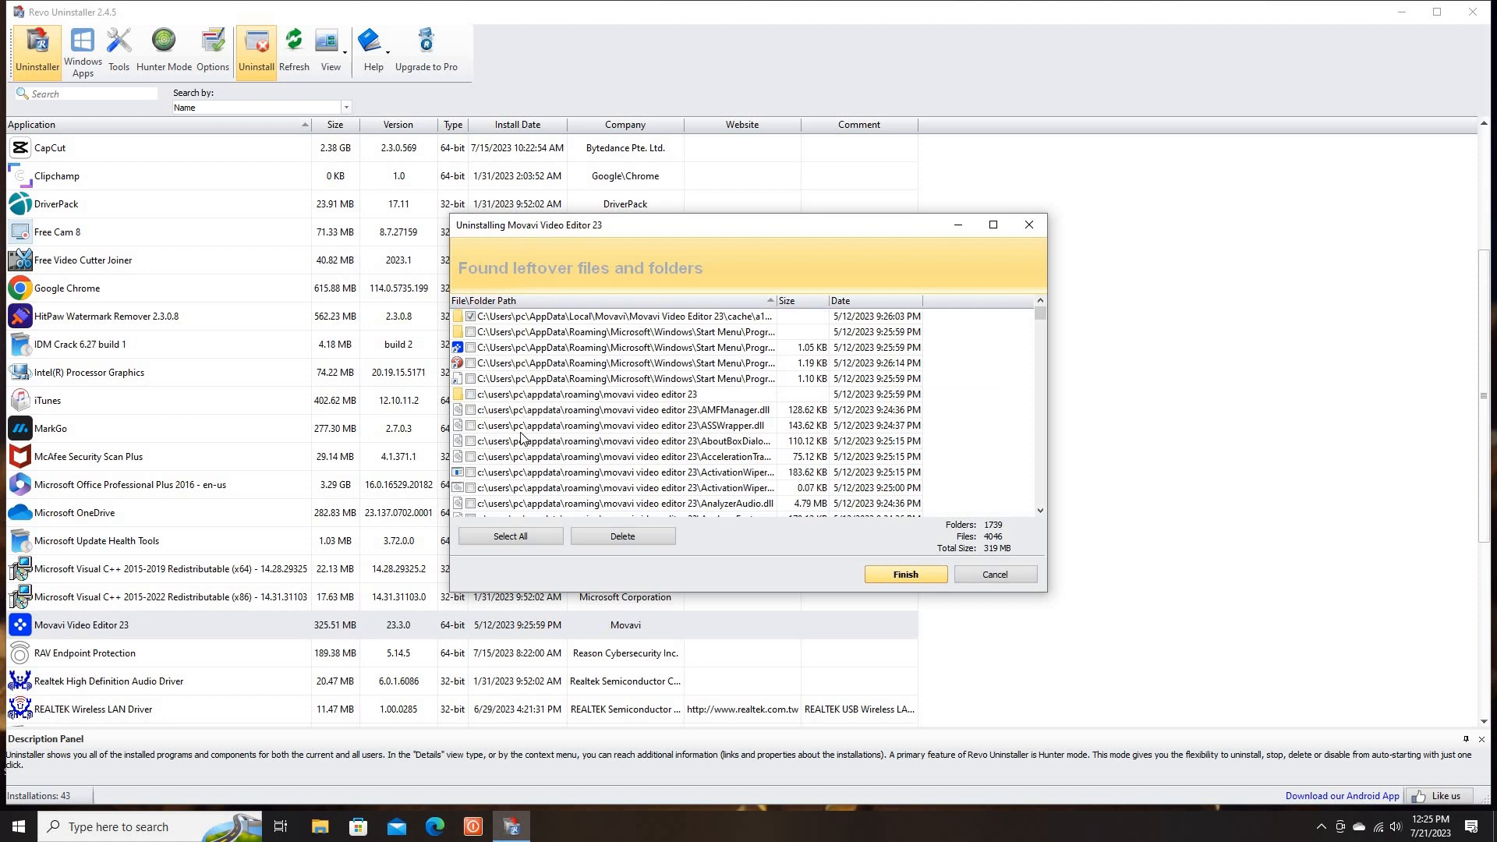
click(470, 395)
scroll(544, 449, down, 13)
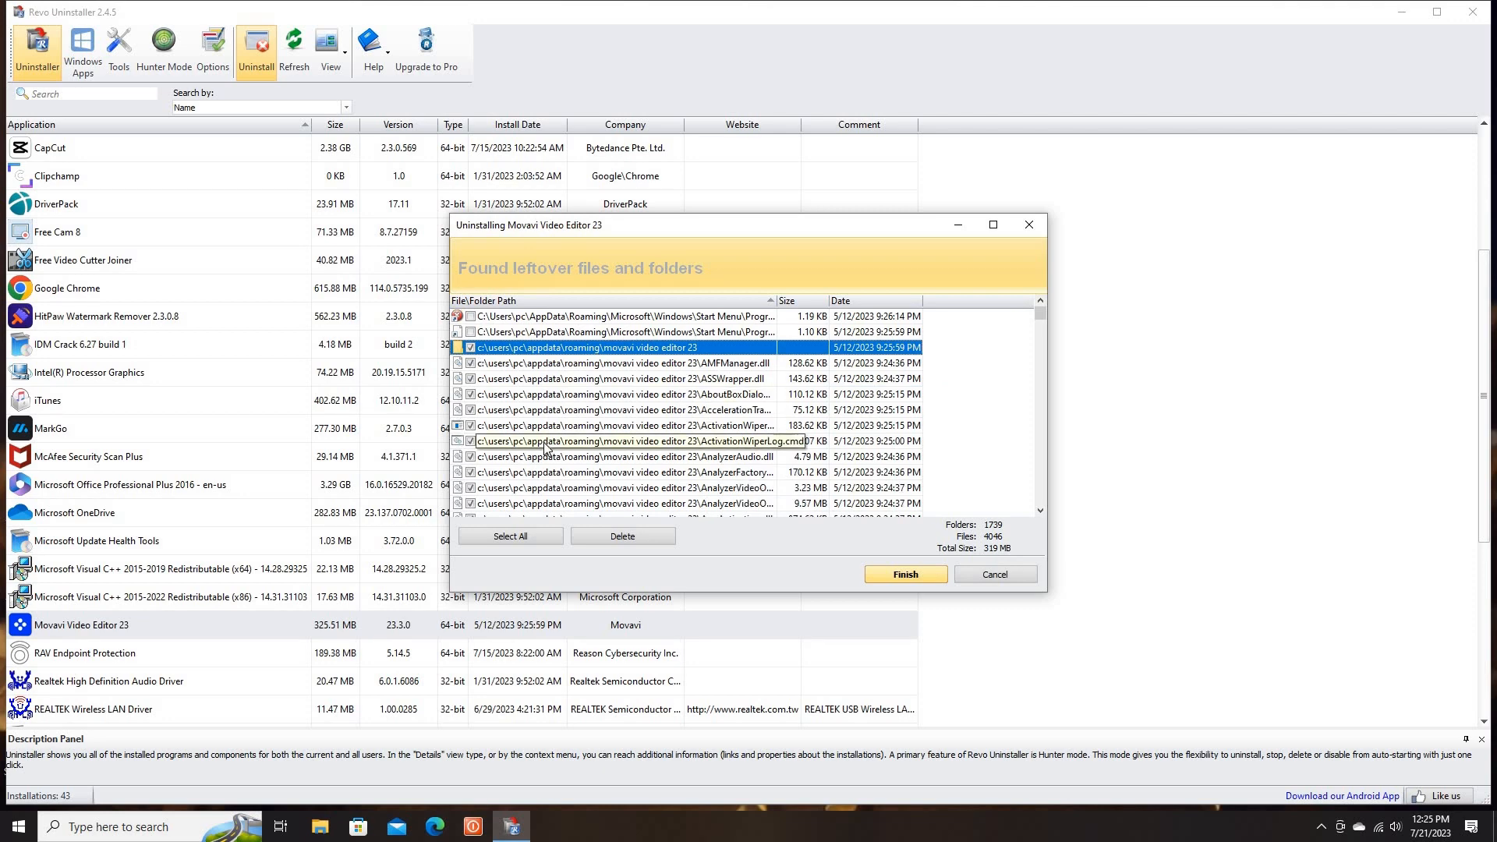
scroll(544, 449, up, 14)
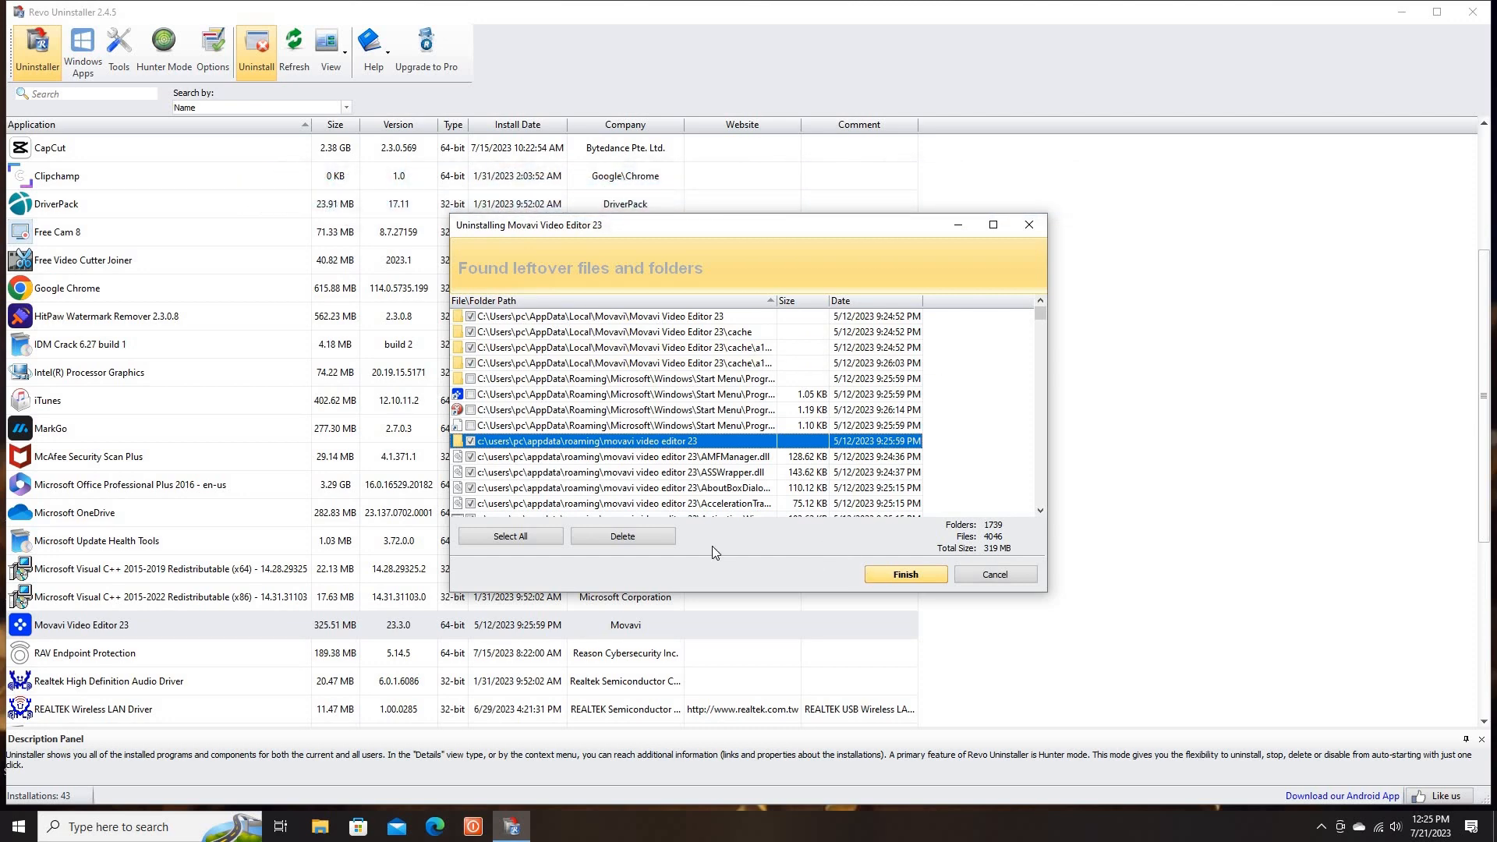
click(647, 533)
click(862, 445)
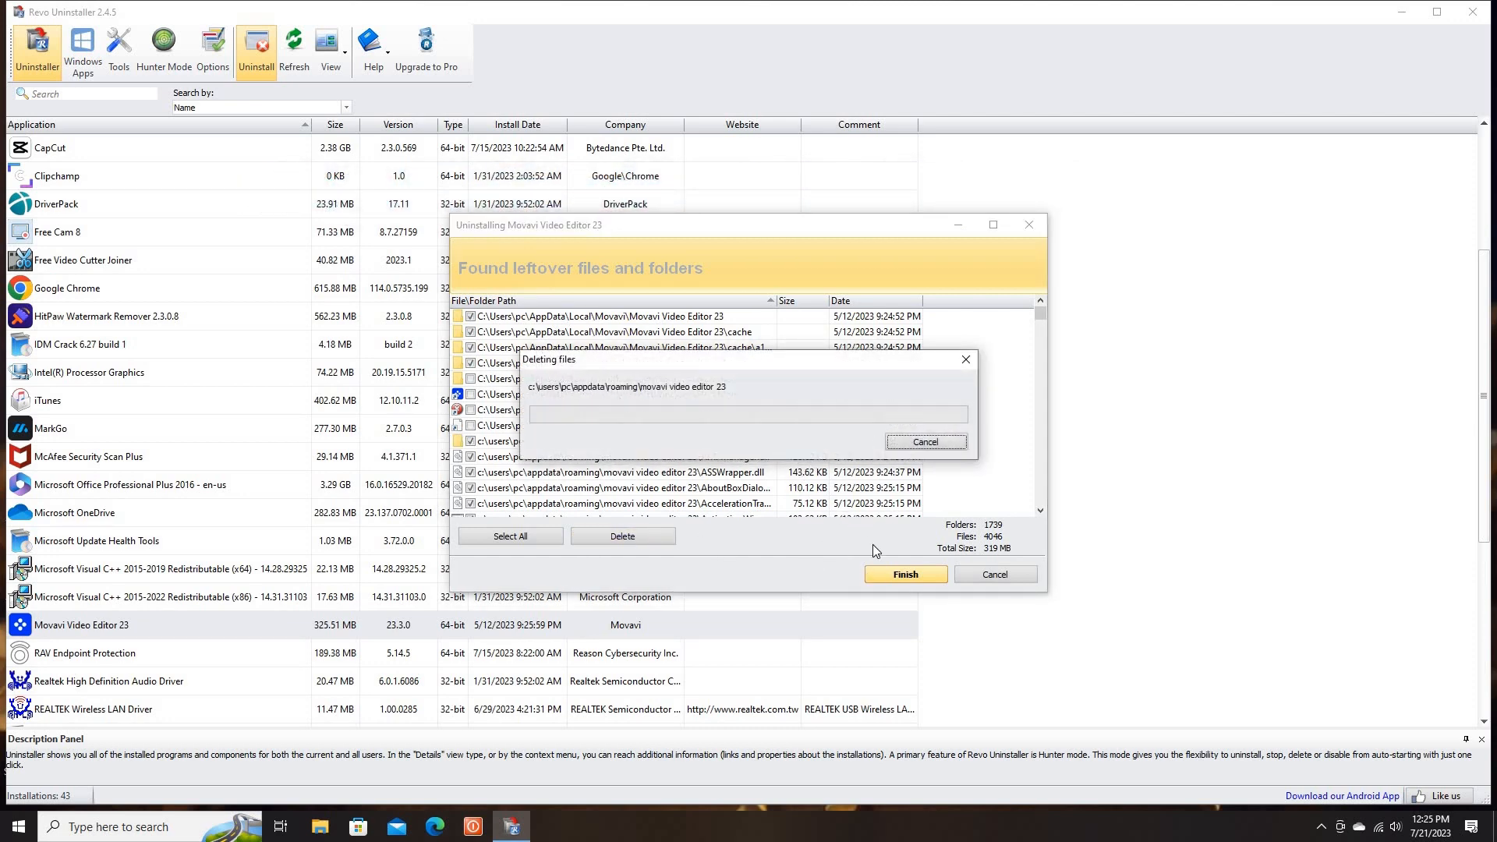